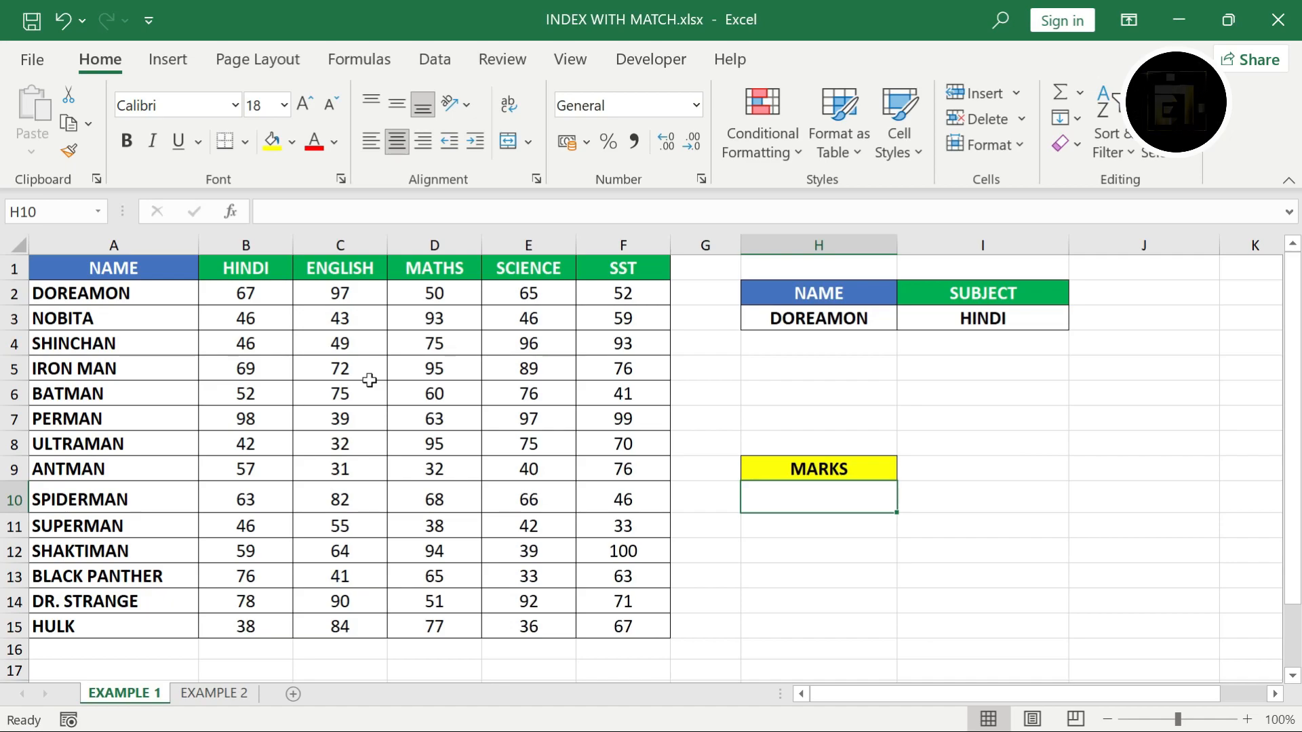
Step: Examine the list choices available for the name in cell H3 and the subject in cell I3
left_click(788, 325)
key("alt+Down")
key("Escape")
key("Right")
key("alt+Down")
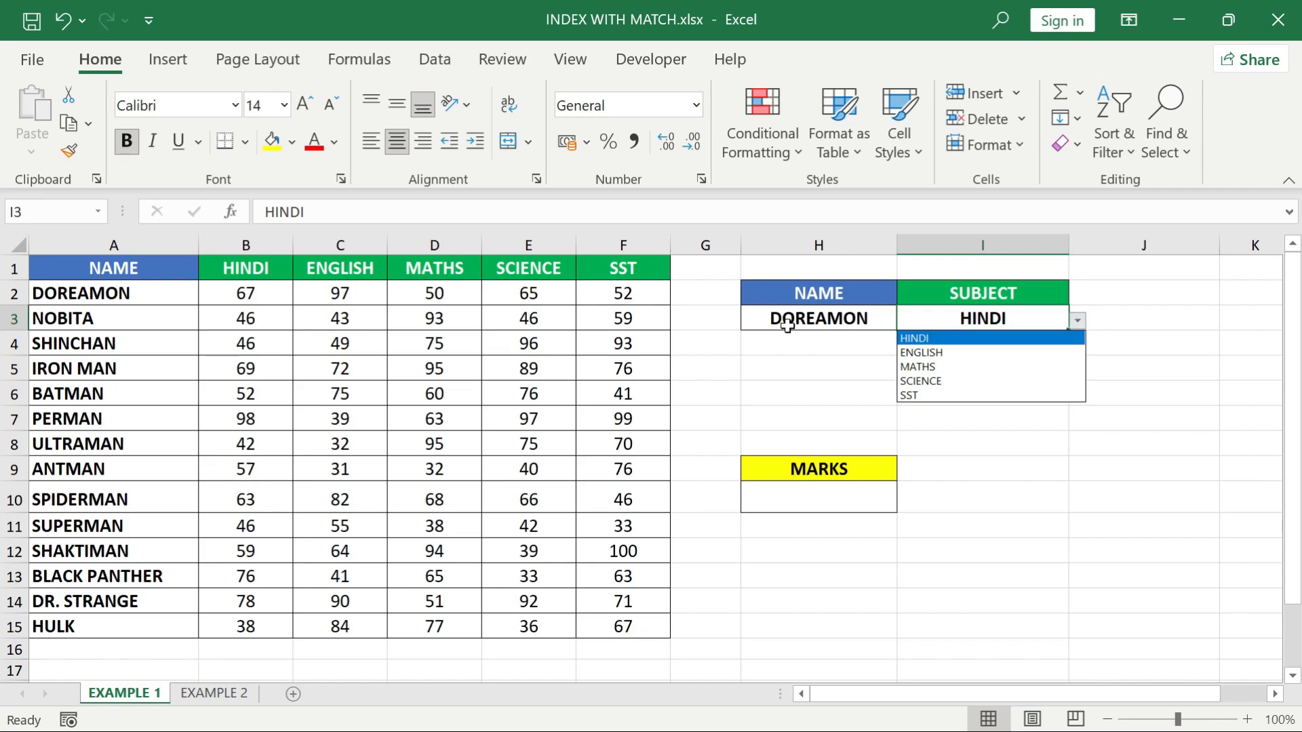
key("Escape")
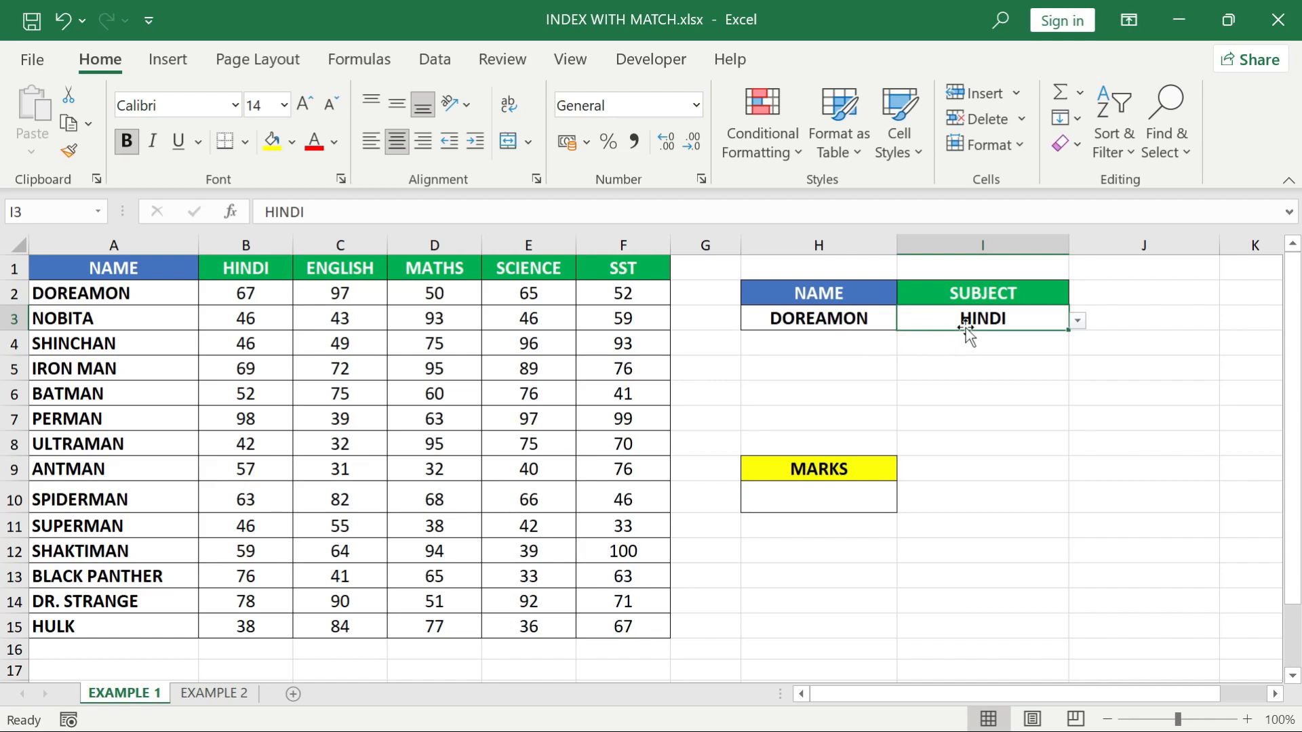
Step: Begin an INDEX formula in the MARKS cell H10 with the marks range B2:F15 as its array
left_click(834, 498)
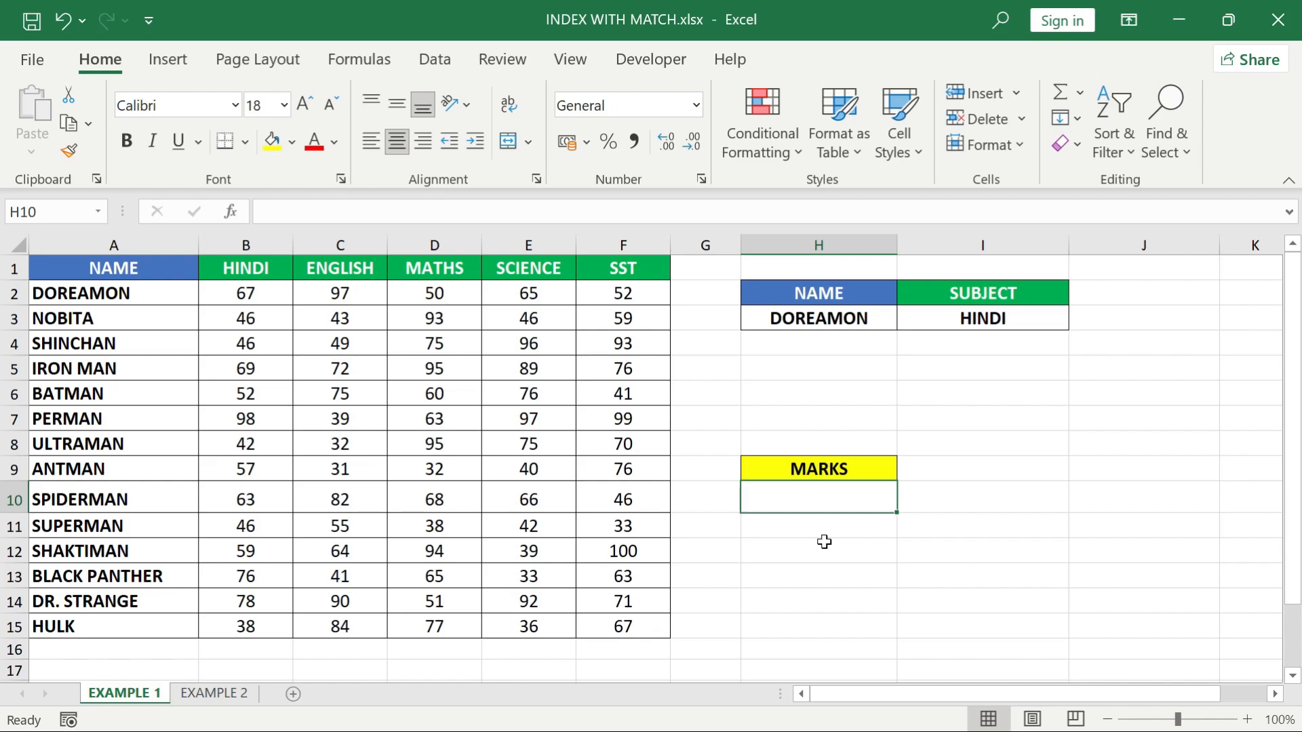
type("=index")
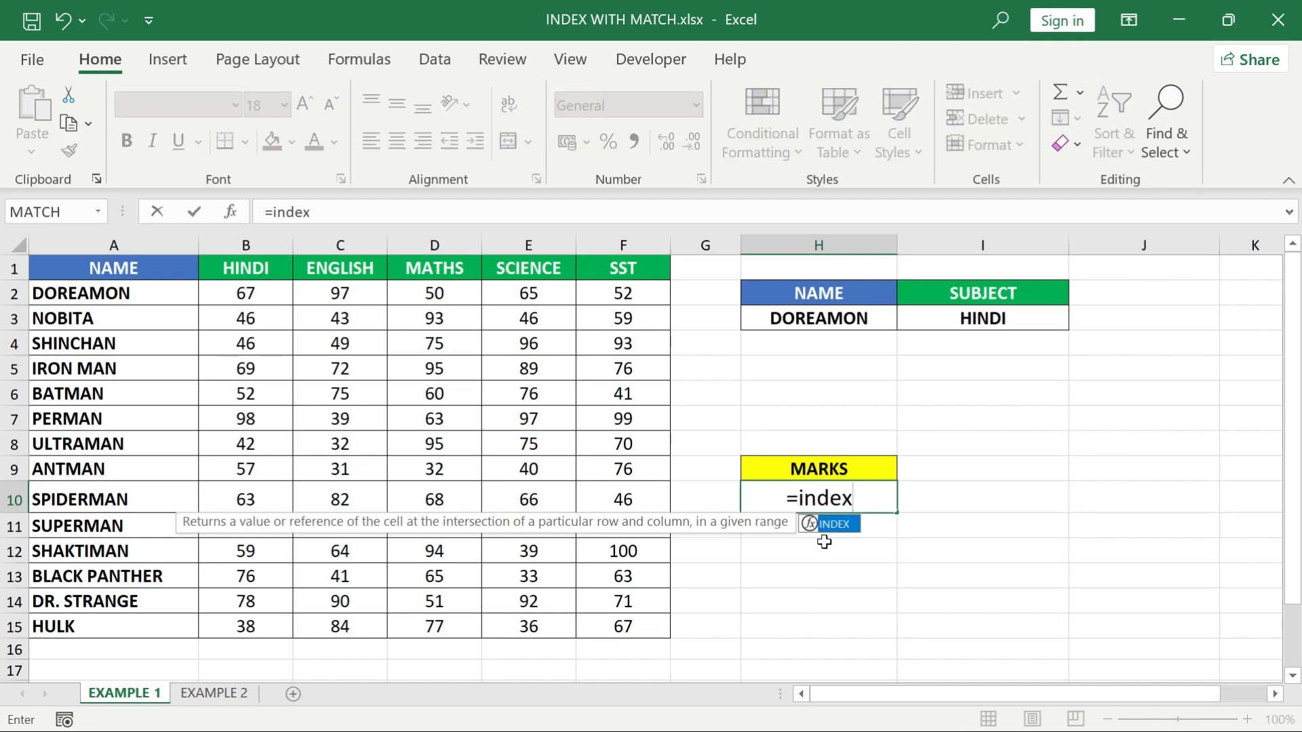
key("Tab")
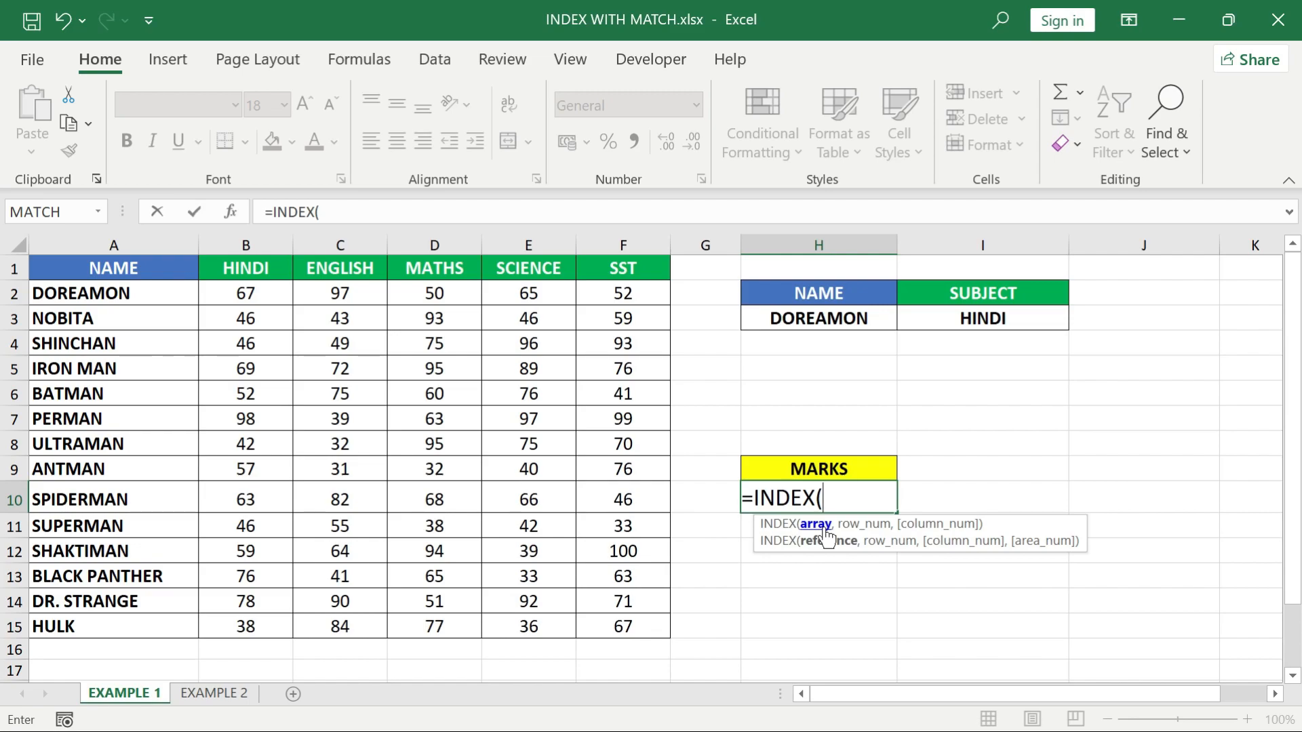
left_click_drag(255, 296, 623, 627)
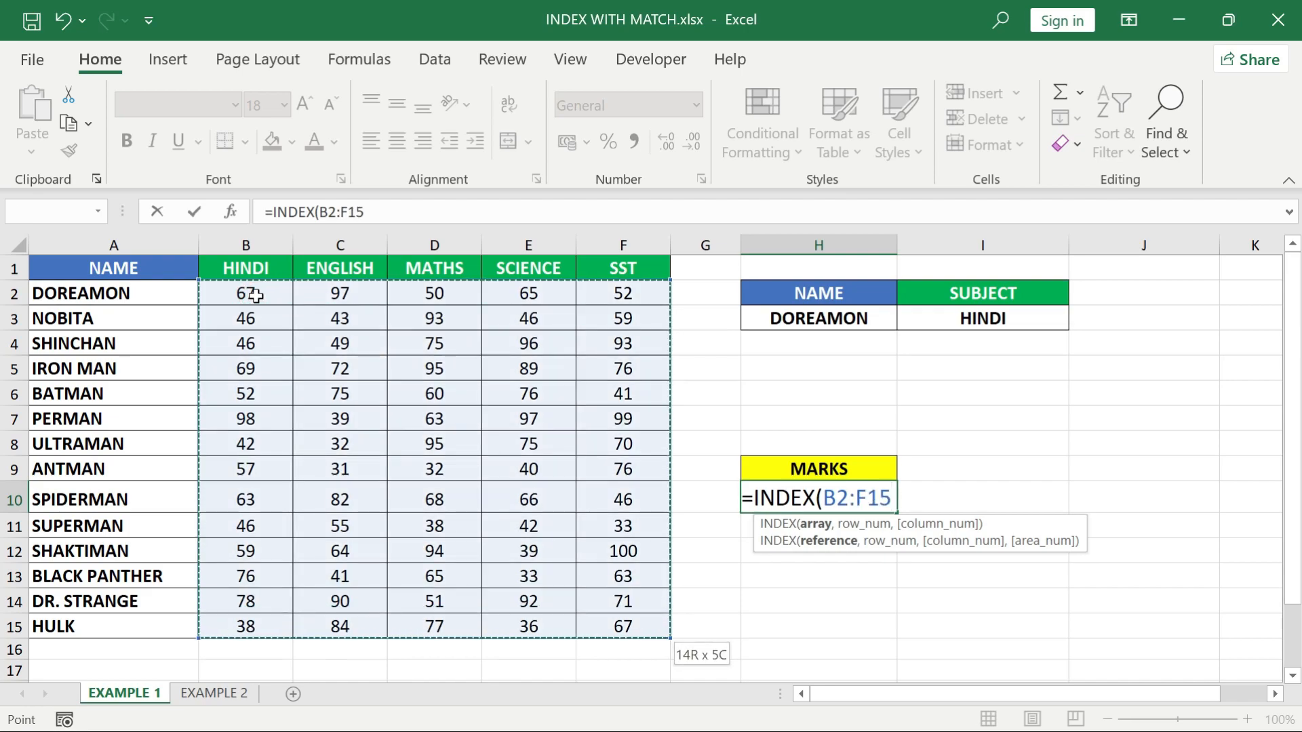
type(",")
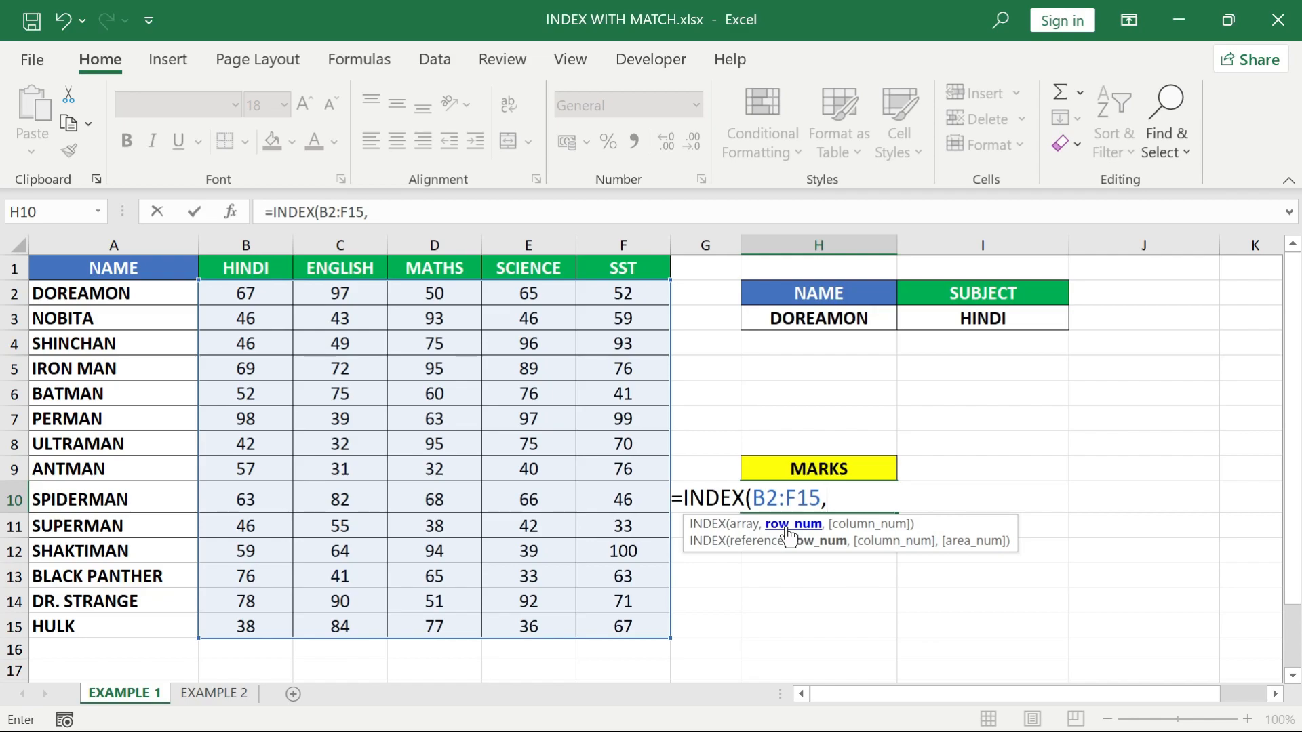
Step: Add MATCH(H3,A2:A15,0) as the row number argument of the INDEX formula in H10
type("MATCH(")
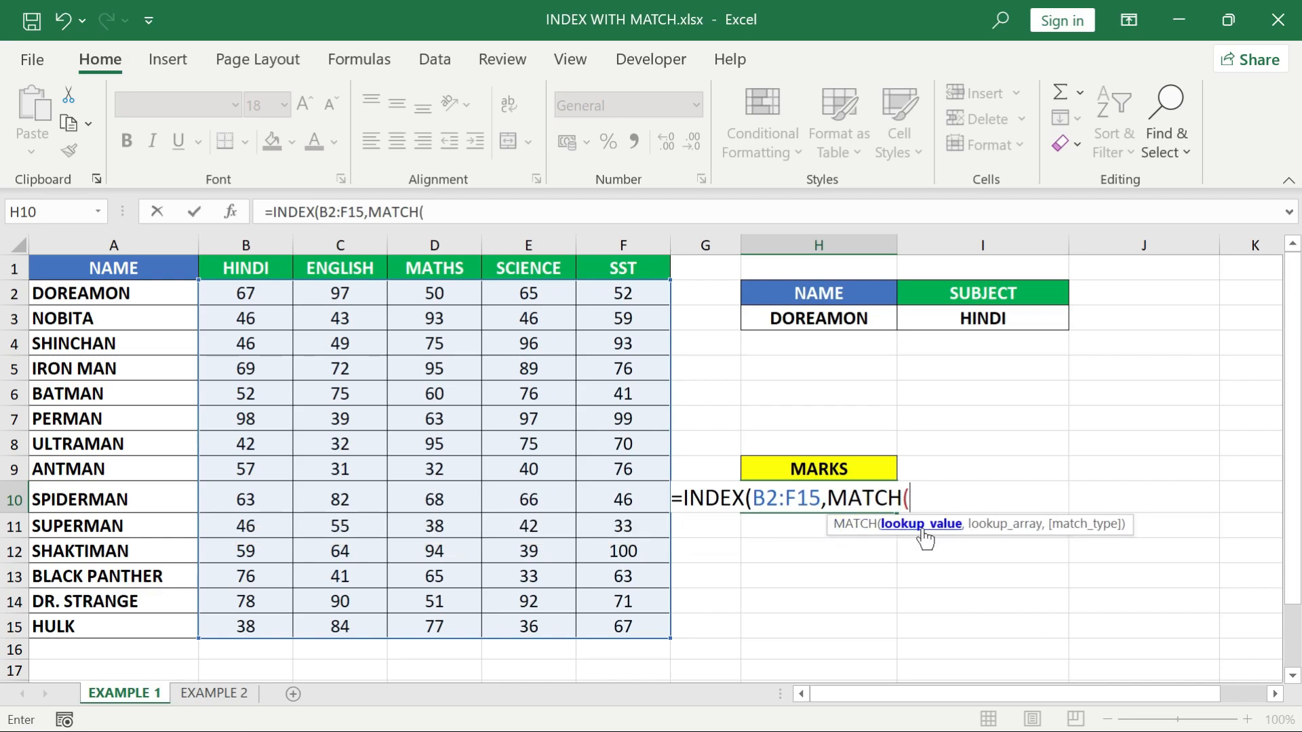
left_click(827, 314)
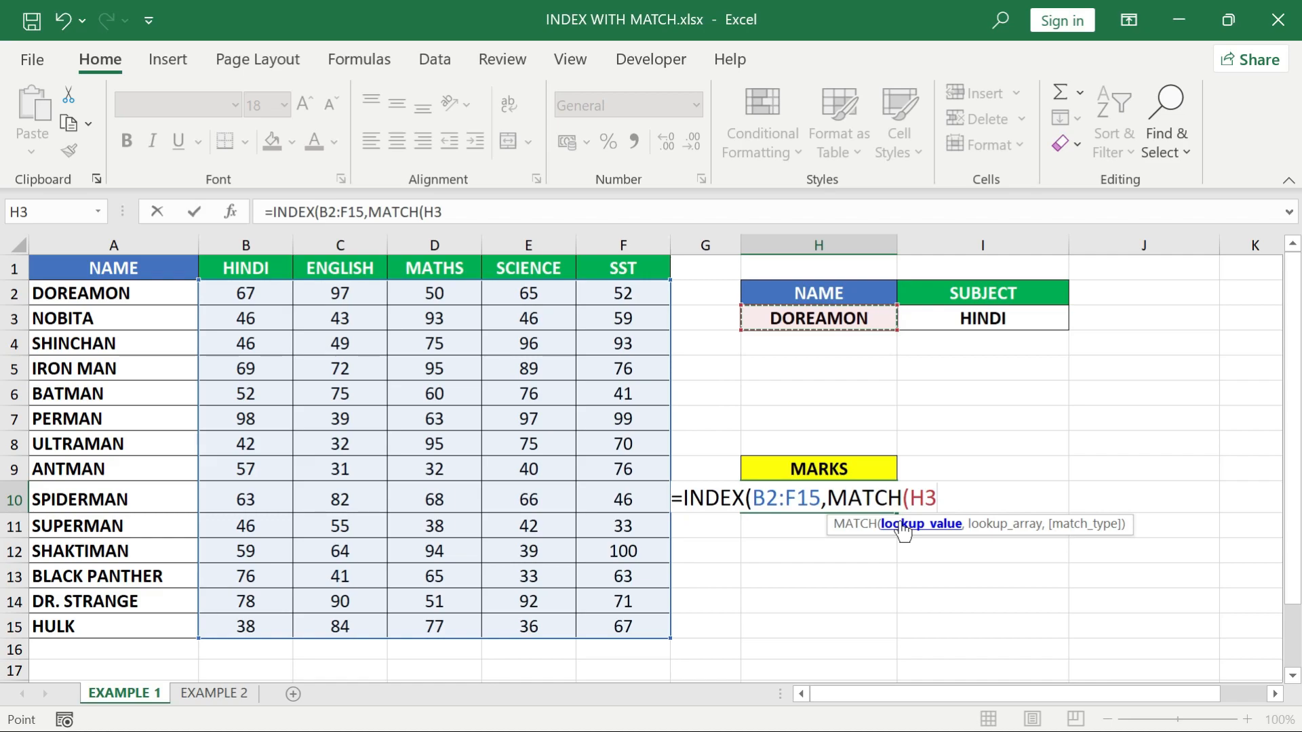
type(",")
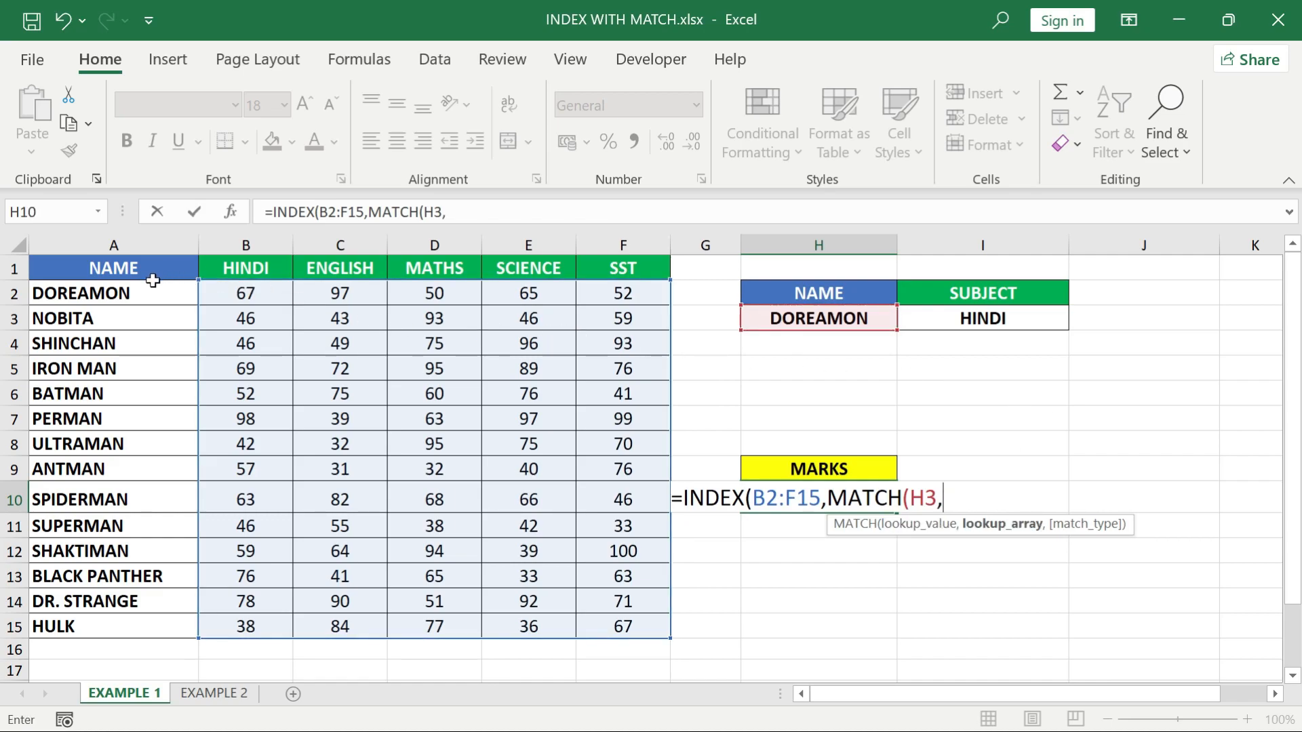
left_click(148, 291)
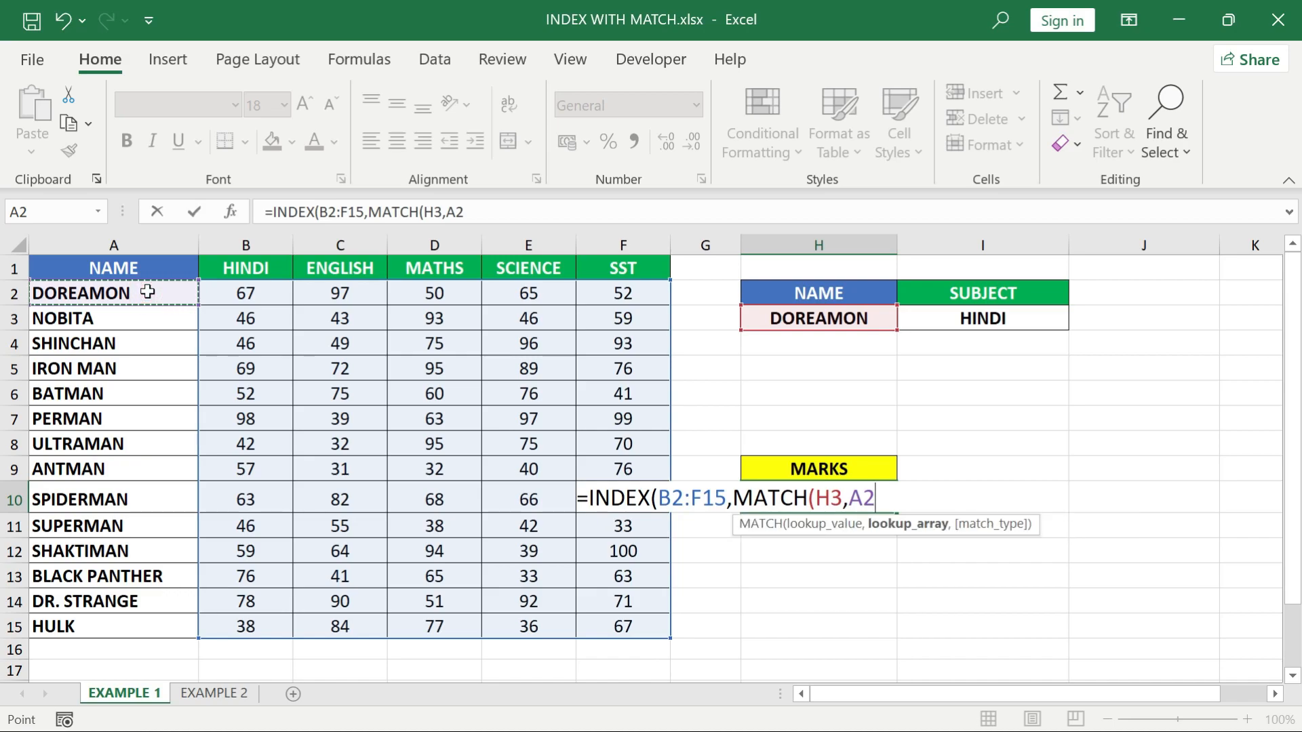
key("ctrl+shift+Down")
type(",0")
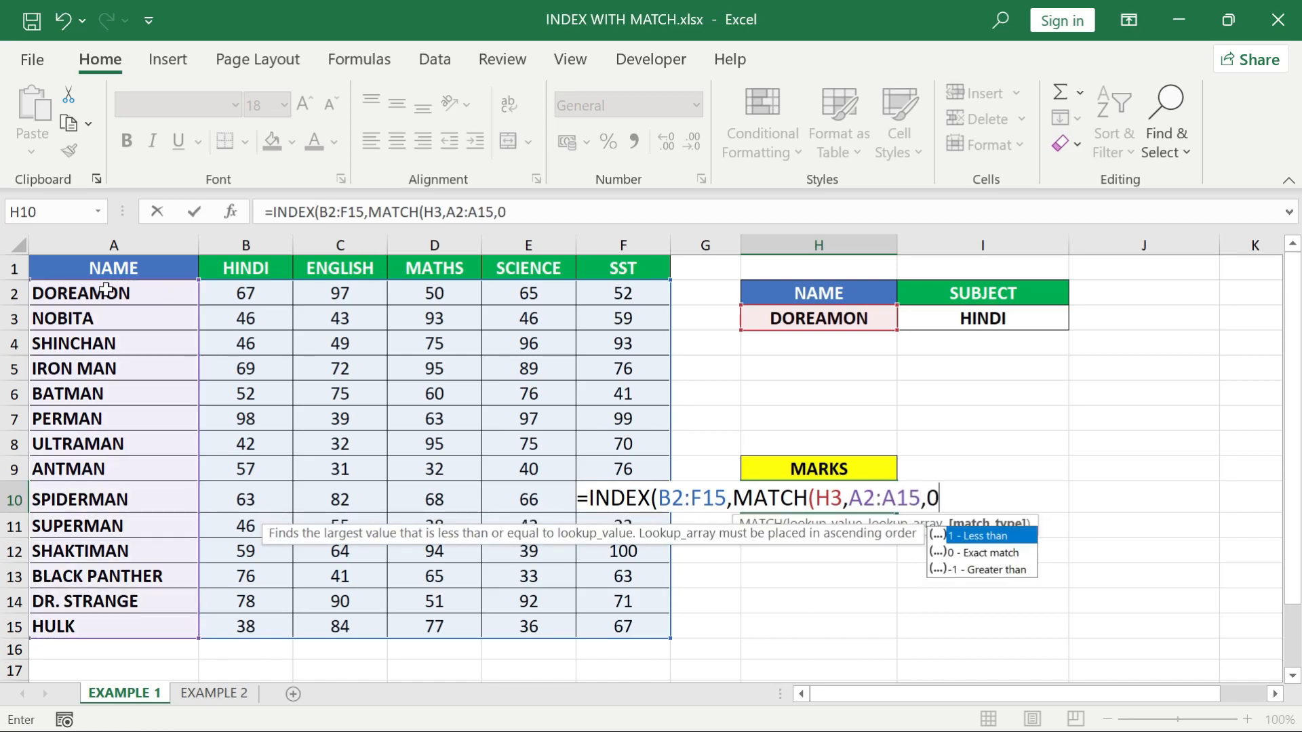
type(")")
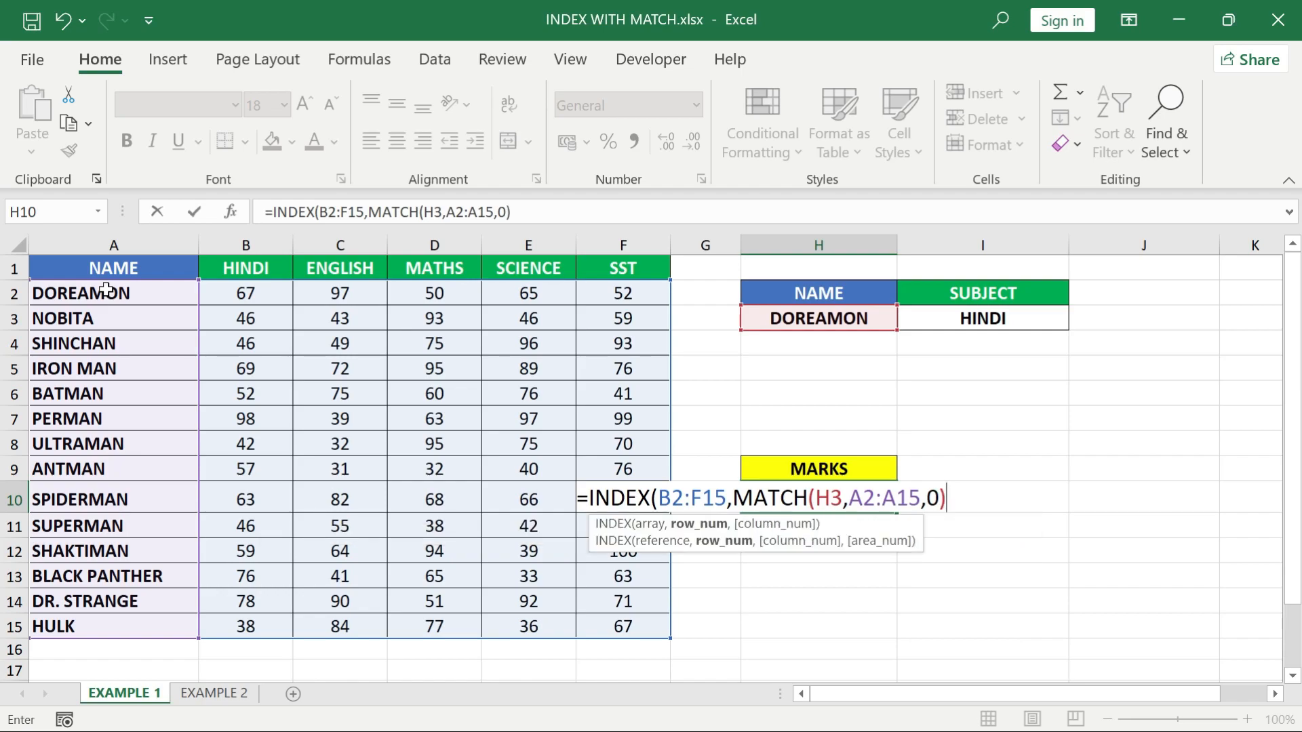
Step: Try the number 1 in place of the row MATCH in the H10 formula, and undo the replacement
left_click_drag(733, 500, 947, 499)
type("15,1")
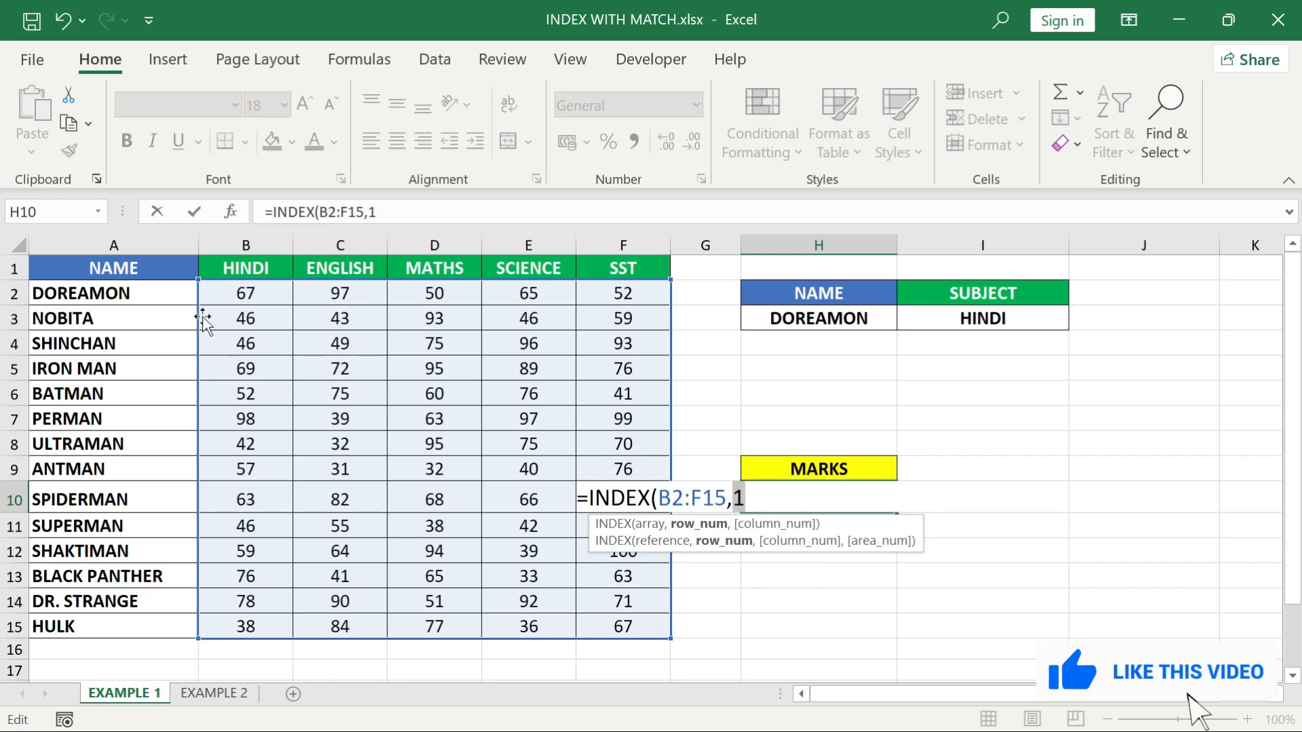
key("ctrl+z")
key("Right")
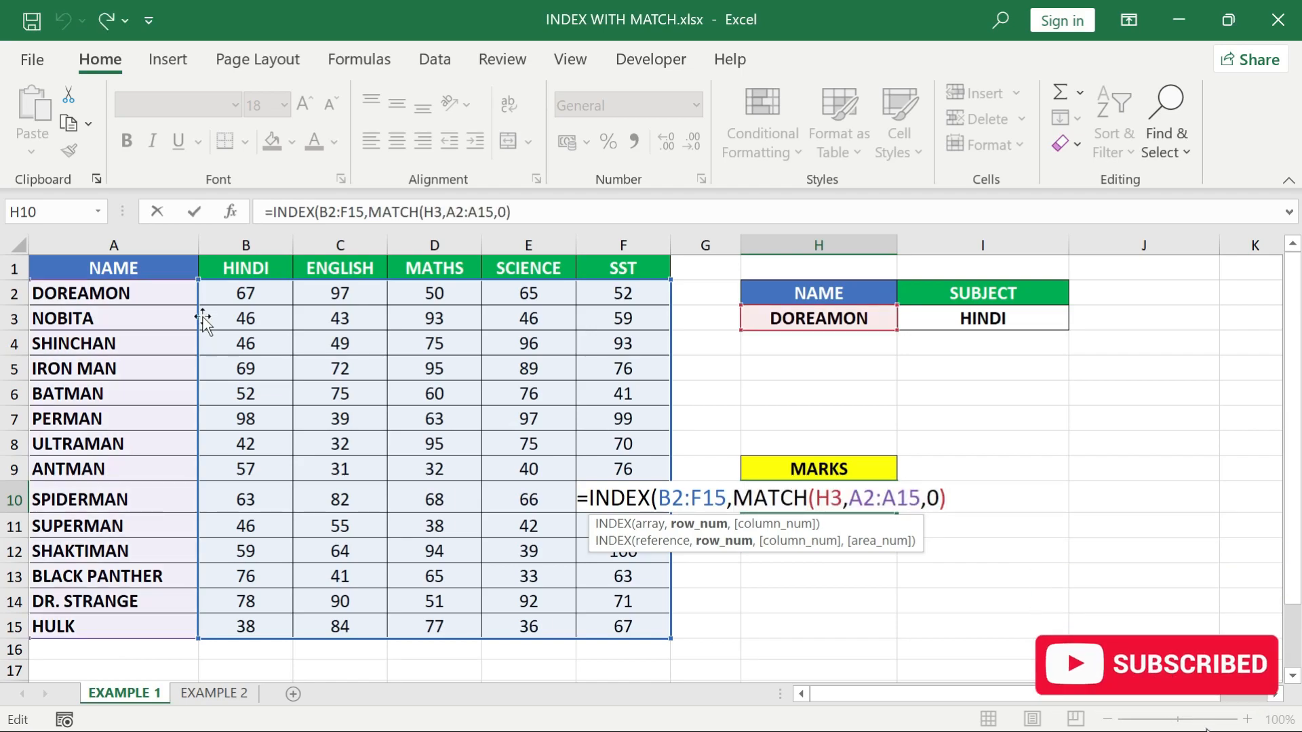
Step: Add MATCH(I3,B1:F1,0) as the column number argument and close the INDEX formula in H10
type(",")
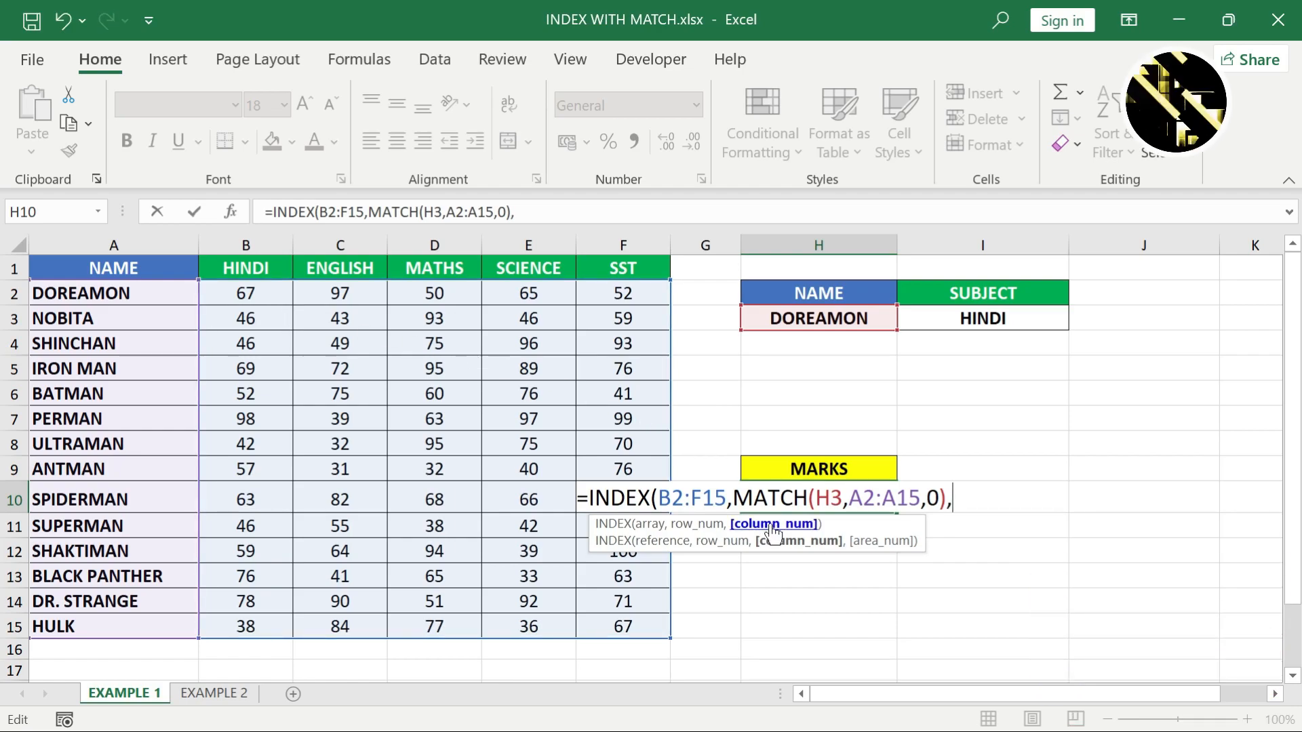
type("MATCH(")
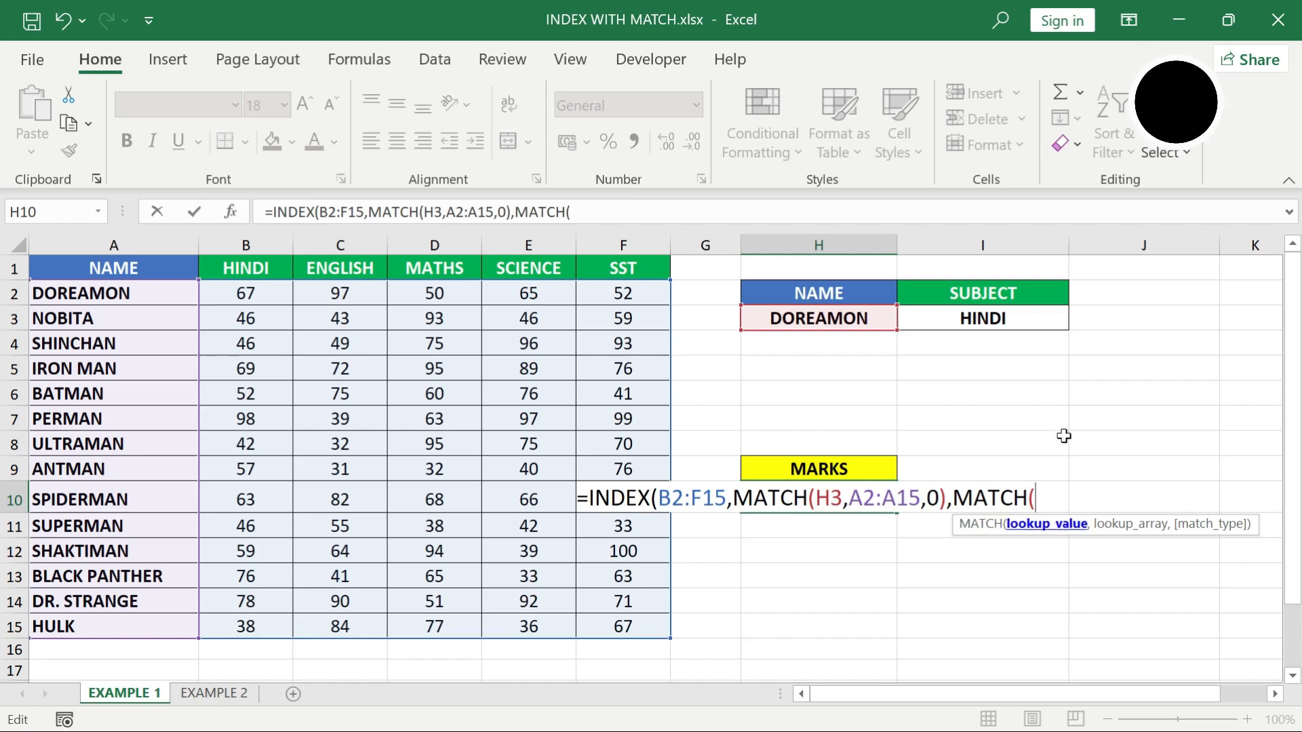
left_click(1024, 319)
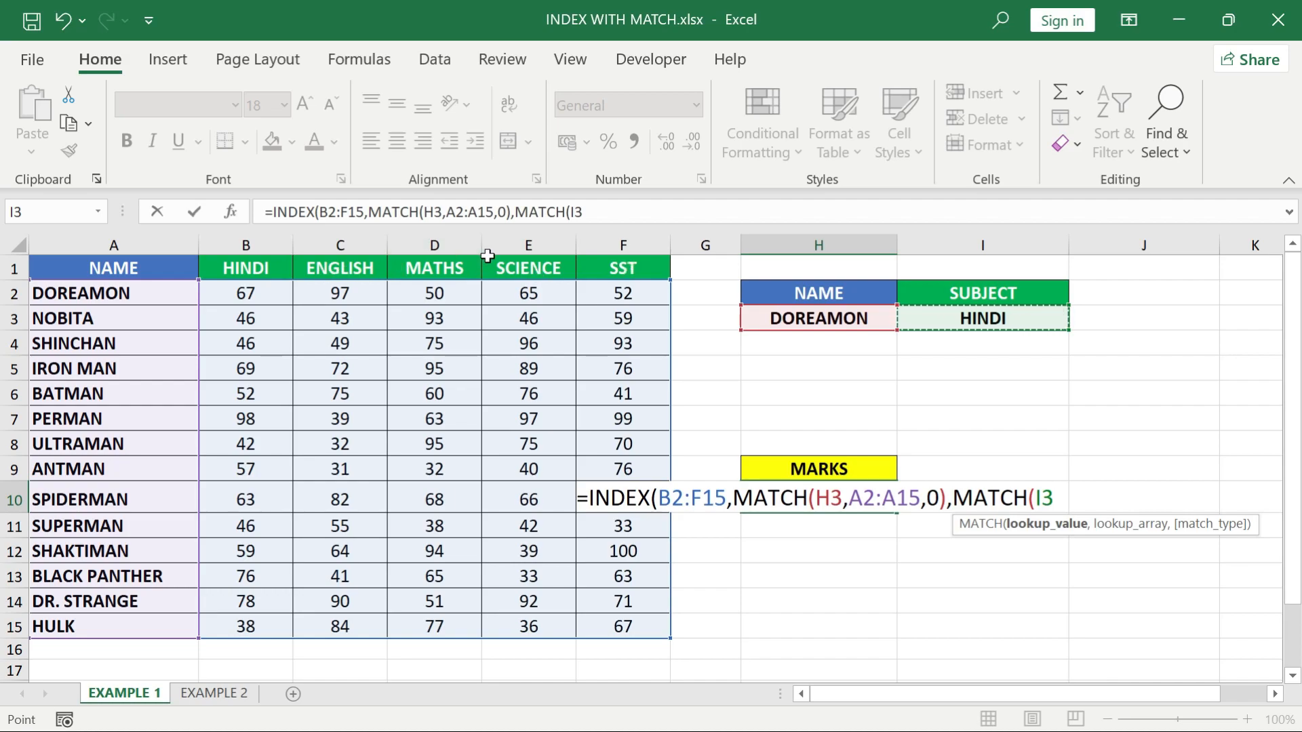
type(",")
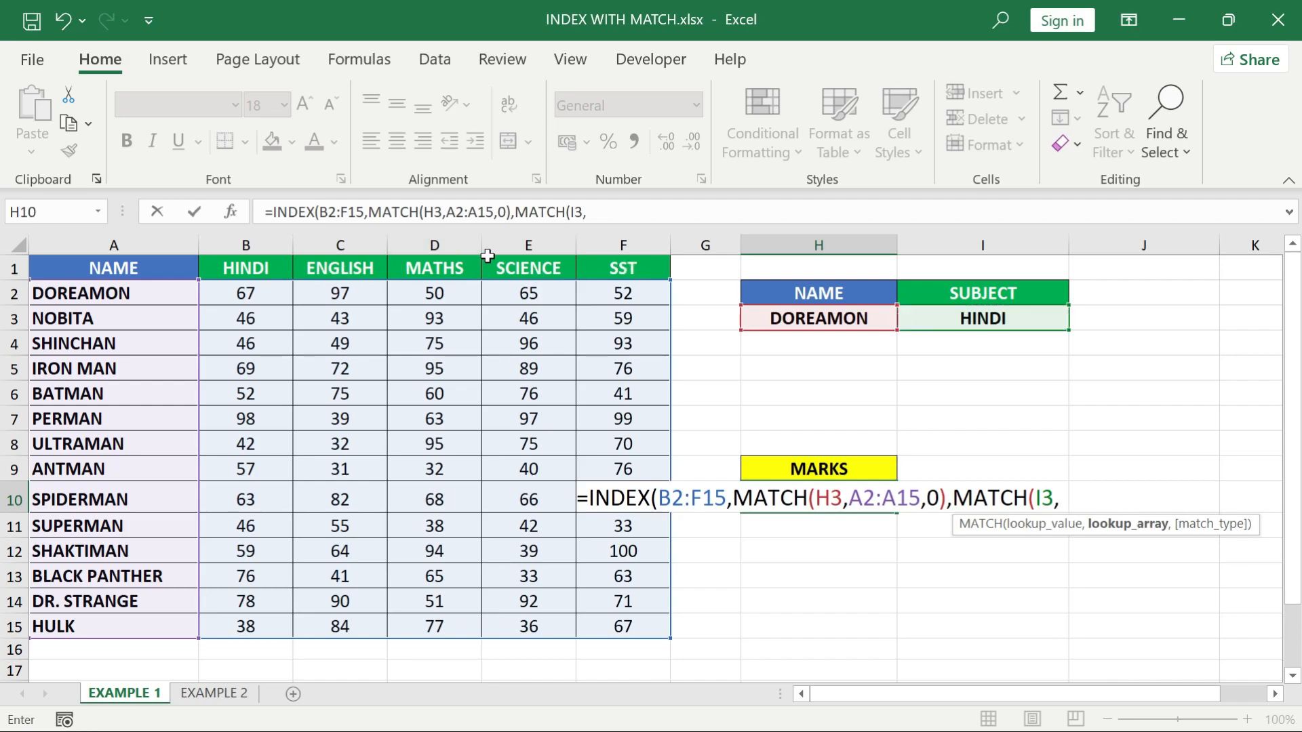
left_click(245, 265)
key("shift+Right")
key("shift+Right")
key("shift+Right")
key("shift+Right")
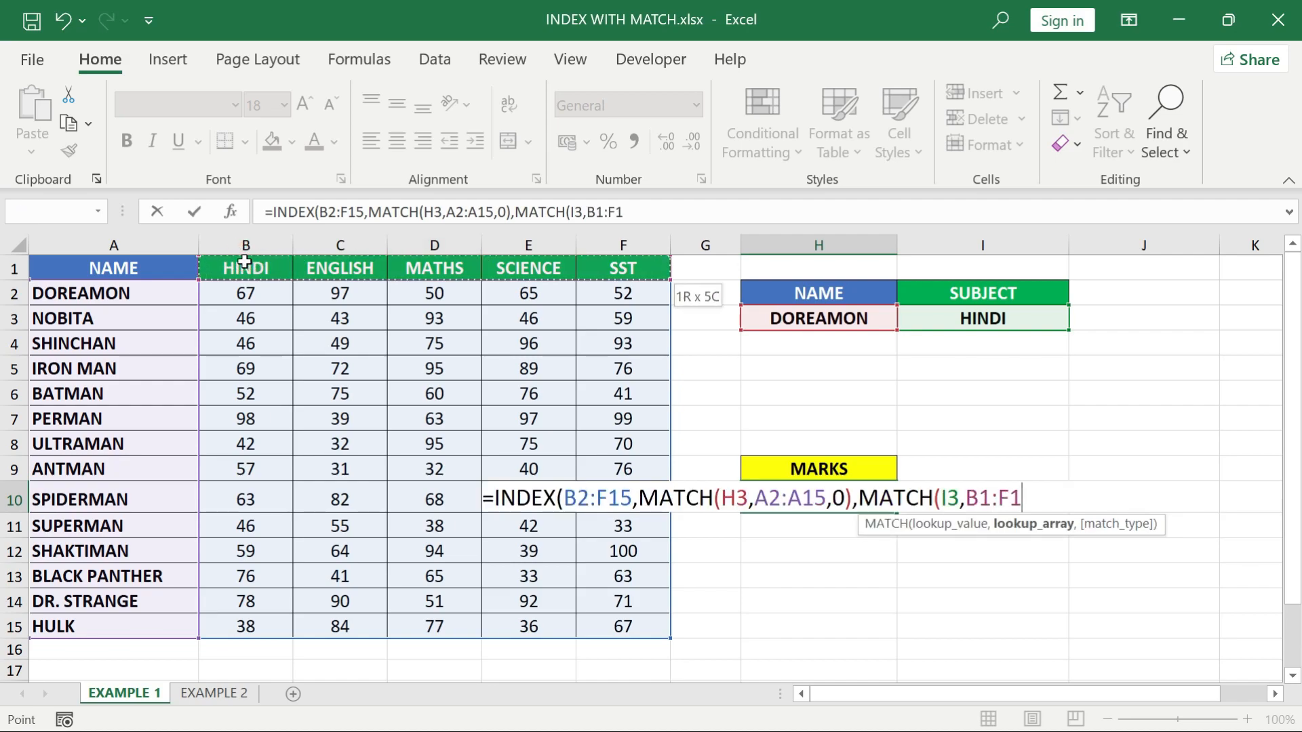
type(",")
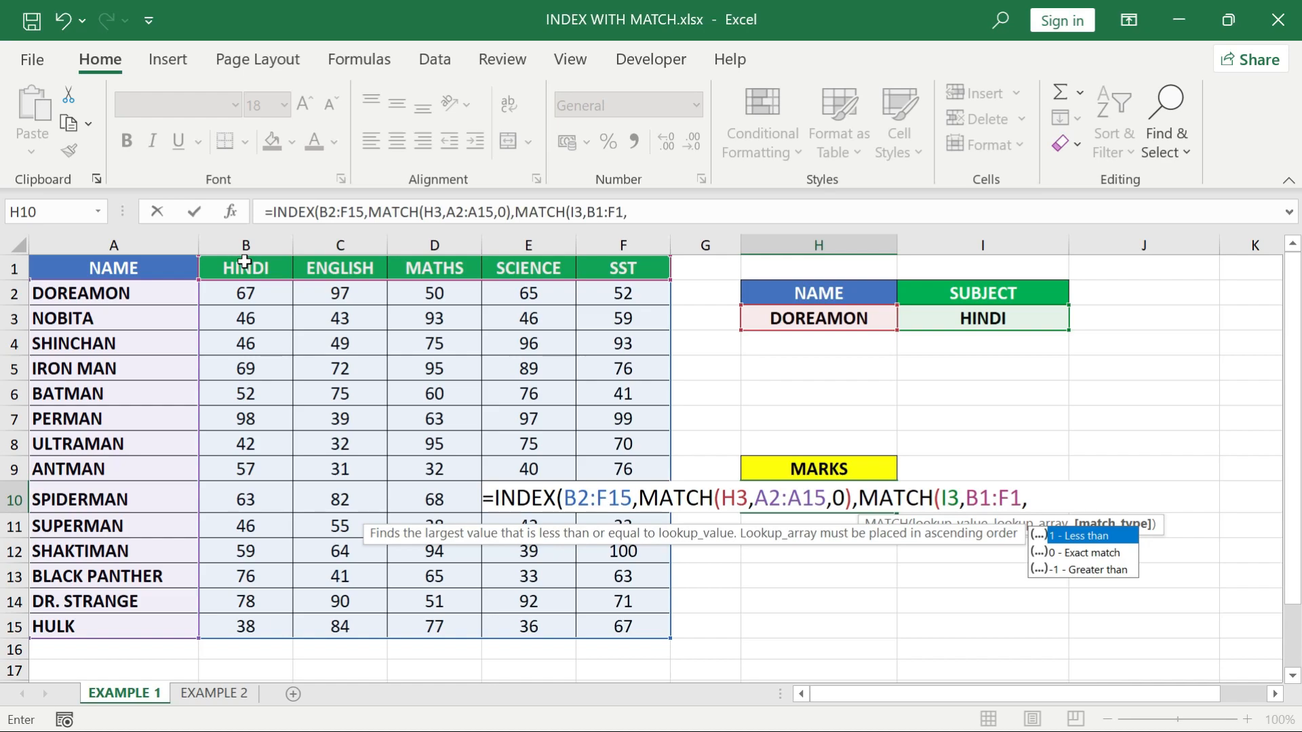
type("0)")
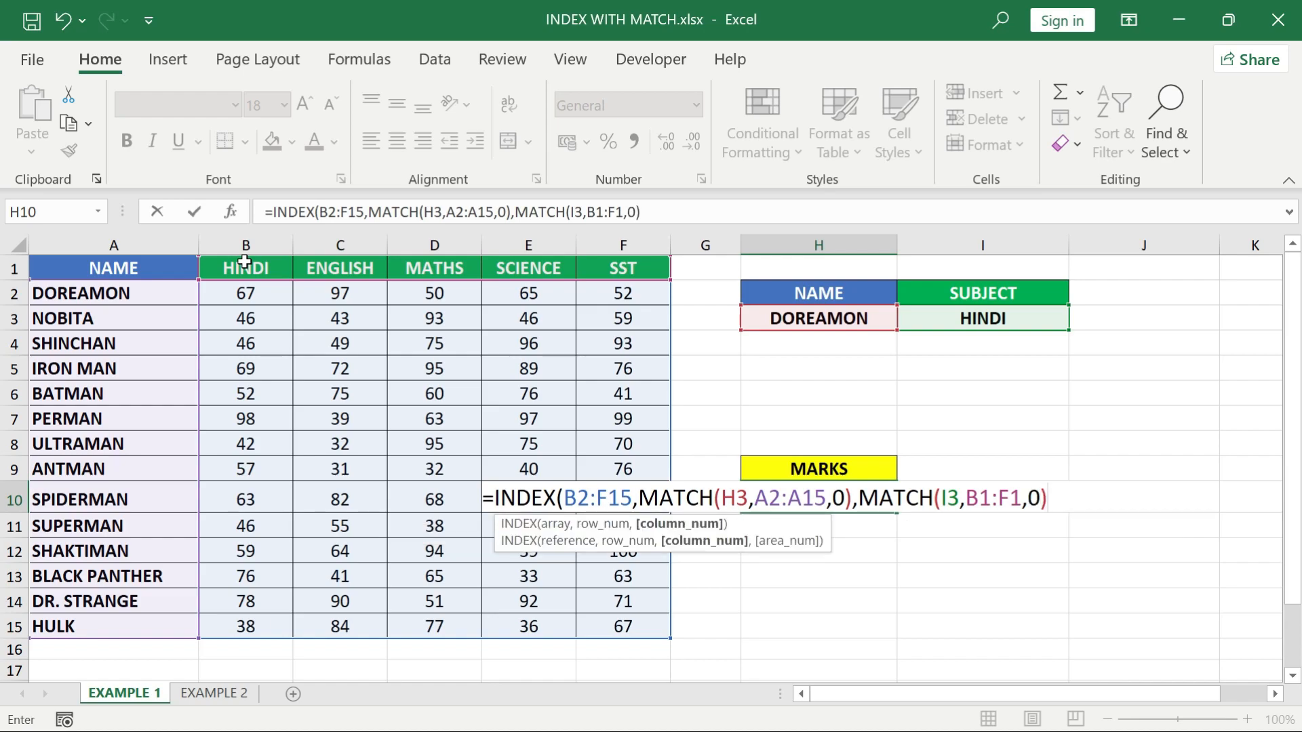
type(")")
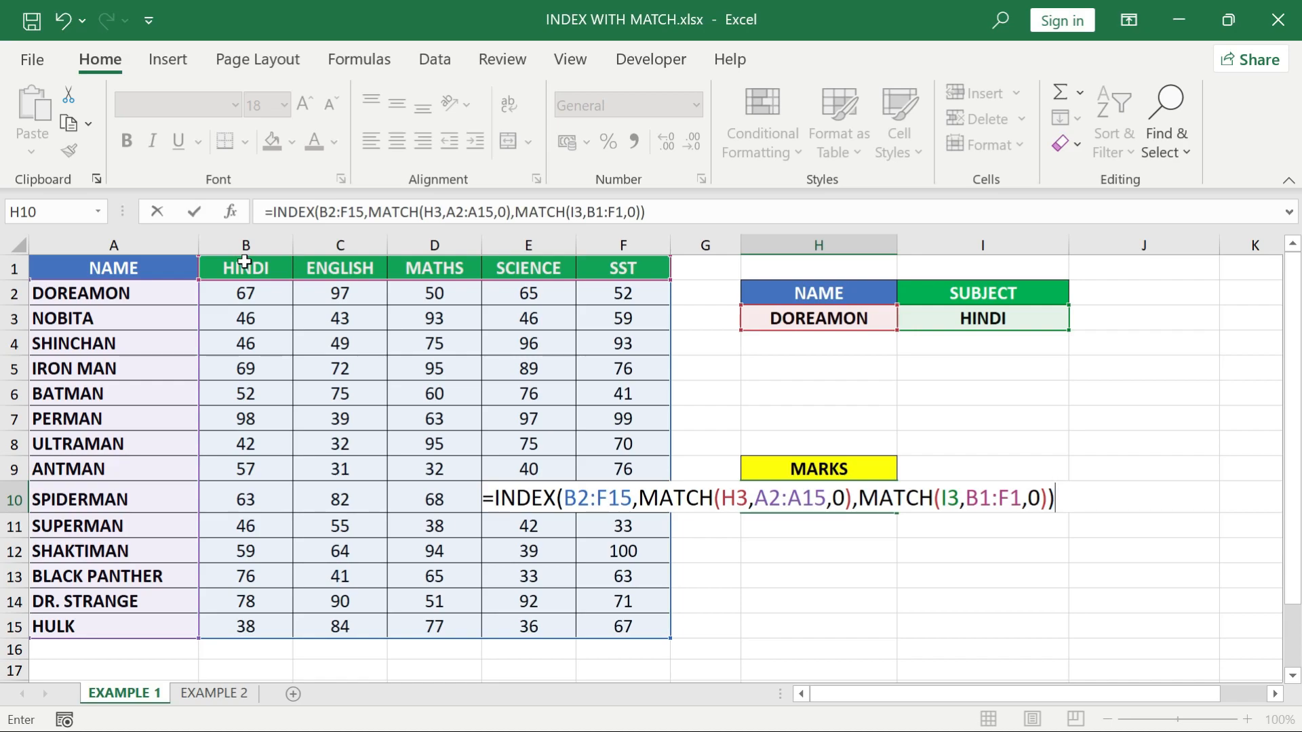
Step: Try the number 1 in place of the column MATCH in the H10 formula, and undo the replacement
left_click_drag(858, 498, 1050, 499)
type("1")
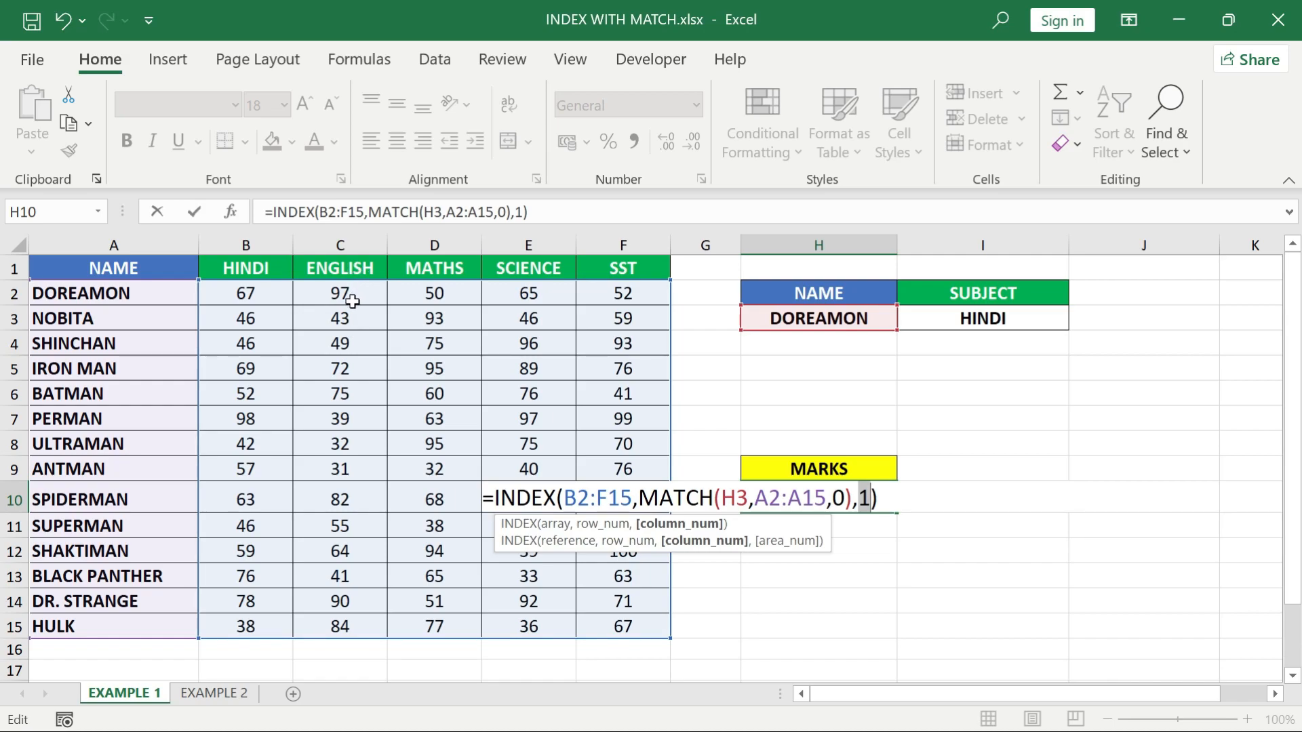
key("ctrl+z")
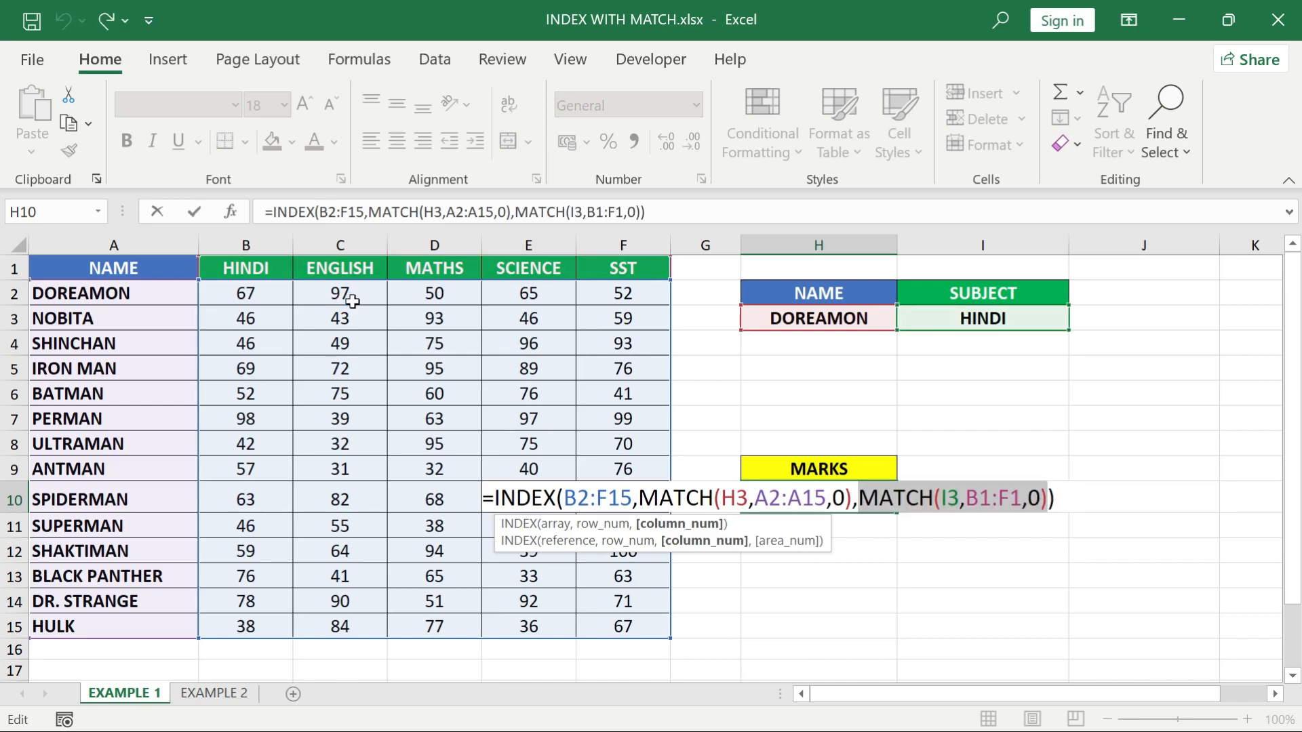
key("Right")
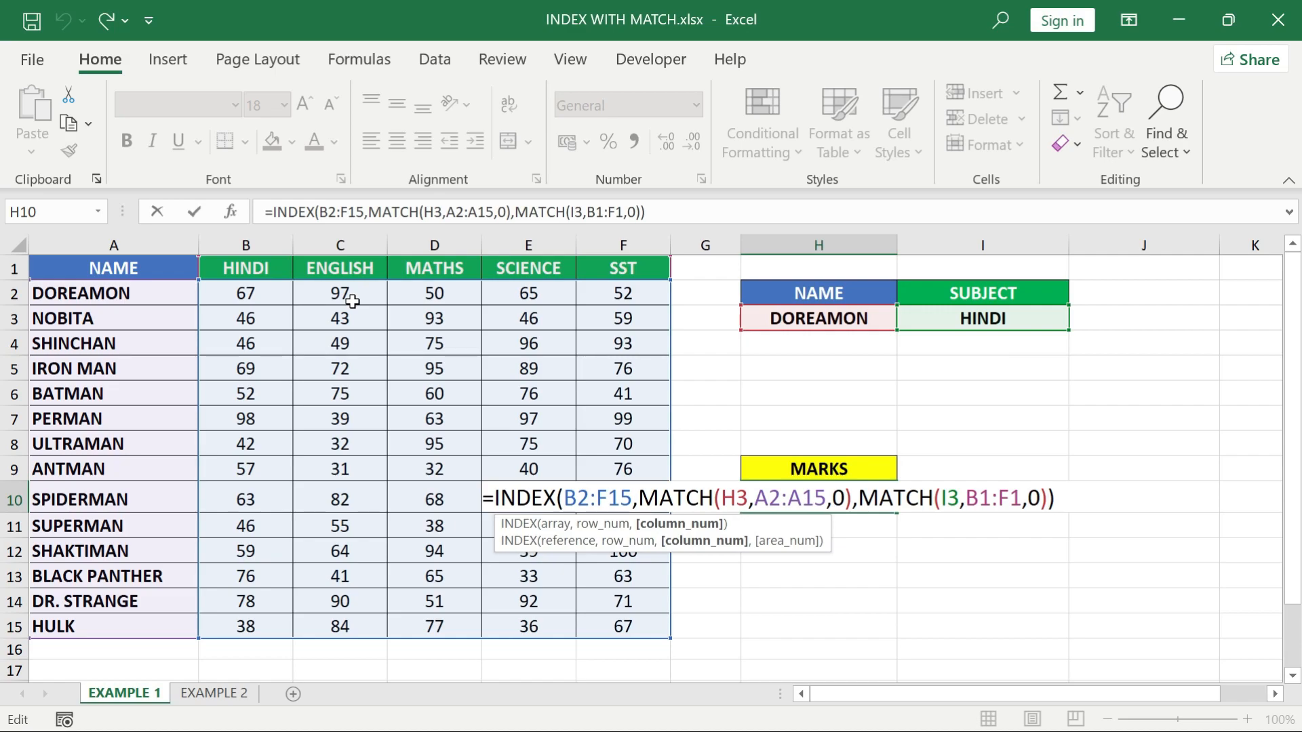
Step: Commit the INDEX and MATCH formula in cell H10
key("Return")
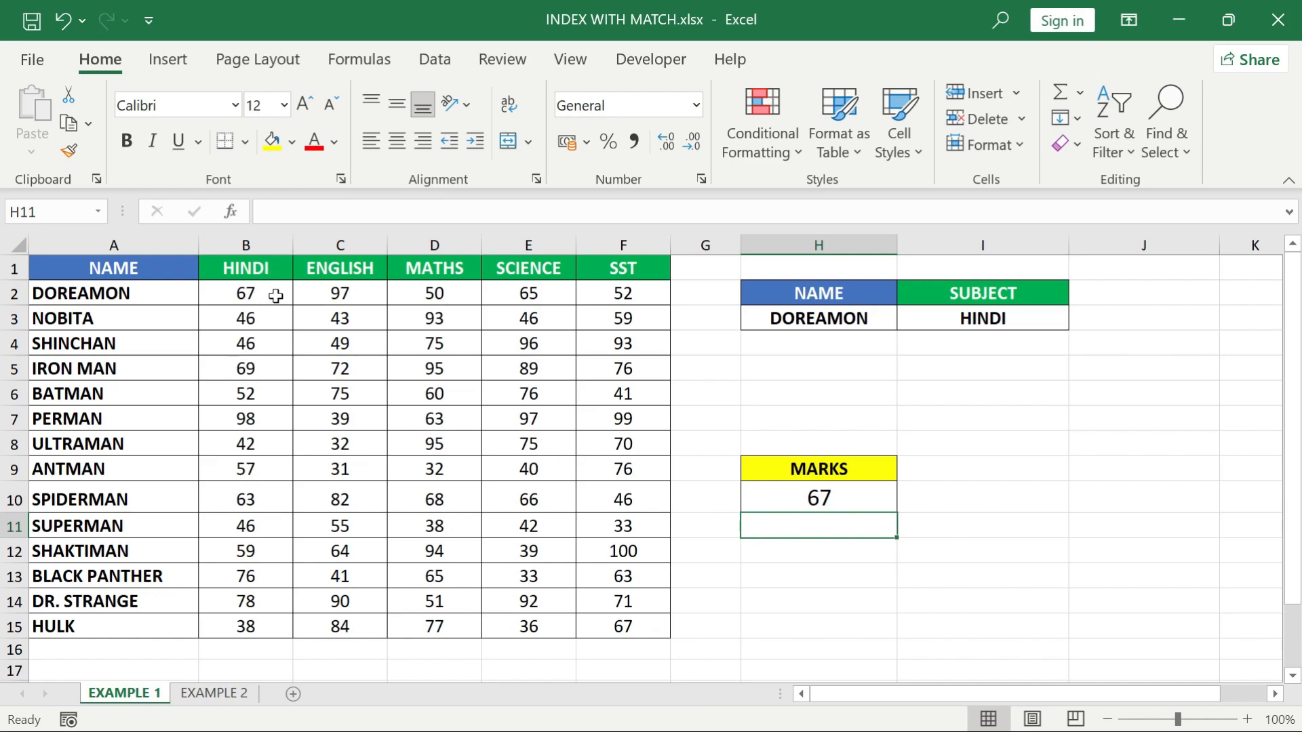
Step: Choose SHINCHAN as the name in cell H3 to test the marks lookup
left_click(773, 322)
key("alt+Down")
key("Down")
key("Down")
key("Return")
Step: Choose SCIENCE as the subject in cell I3 and select SHINCHAN's science mark in the table for comparison
key("Right")
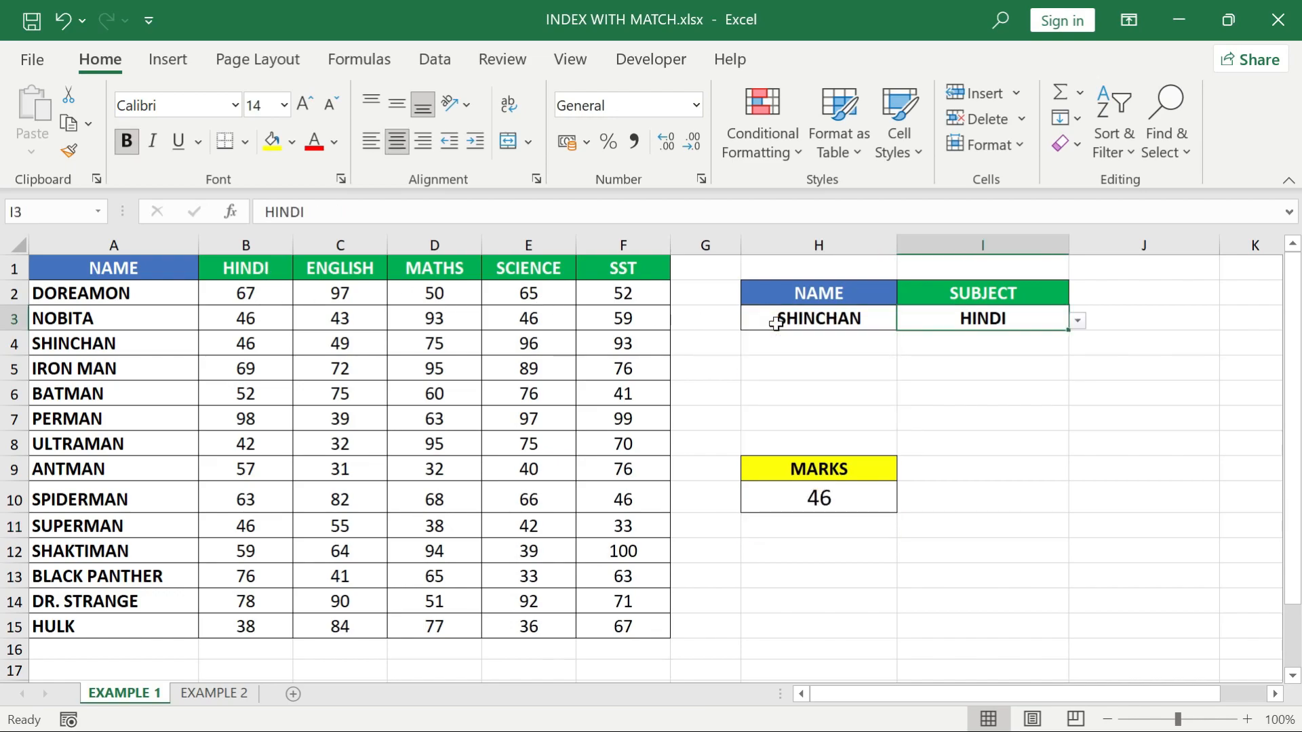
key("alt+Down")
key("Down")
key("Down")
key("Down")
key("Return")
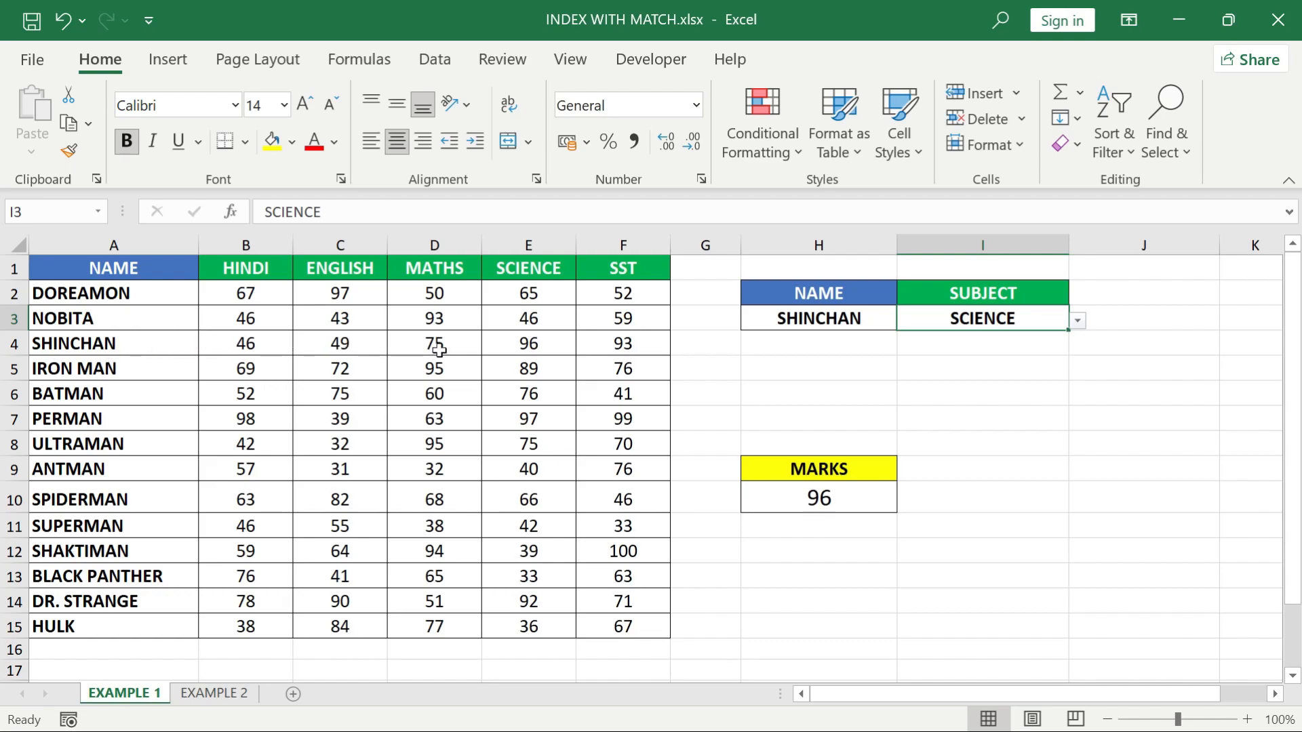
left_click(556, 348)
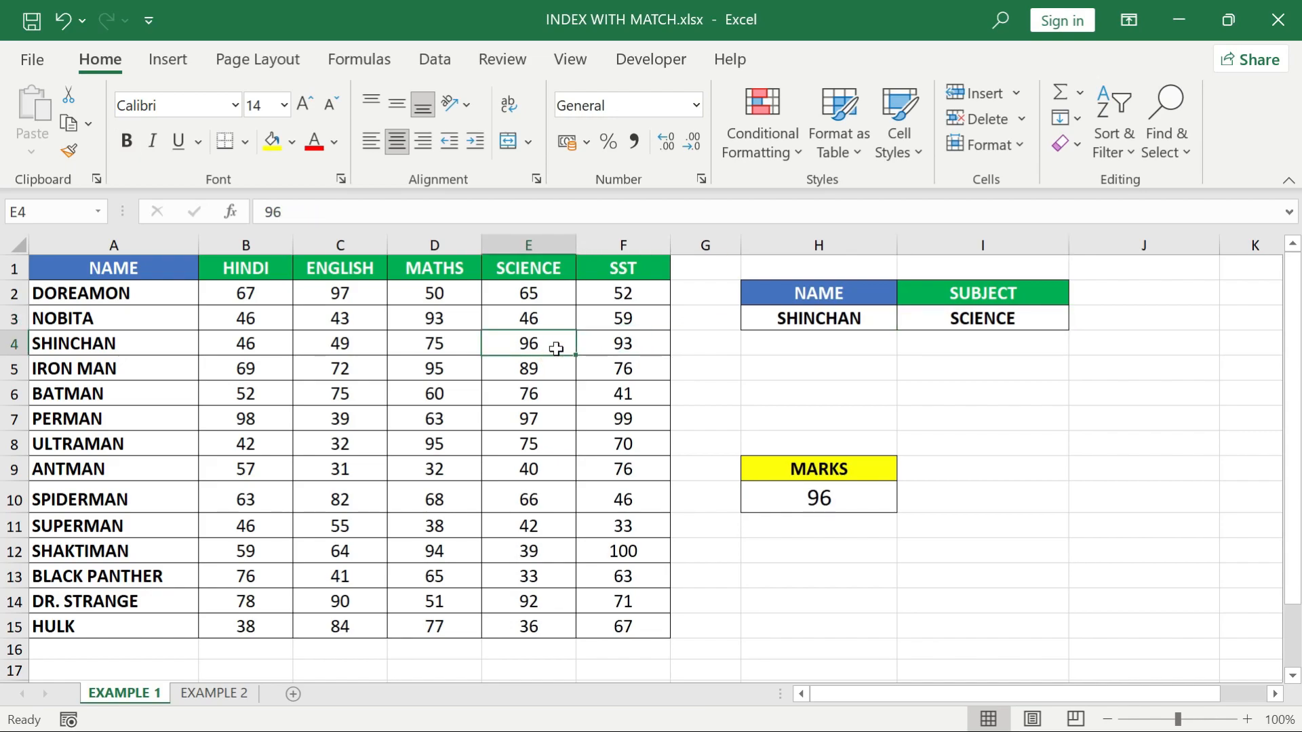
Step: Go to the EXAMPLE 2 sheet and examine the NAME and CLASS columns of its table
key("ctrl+Page_Down")
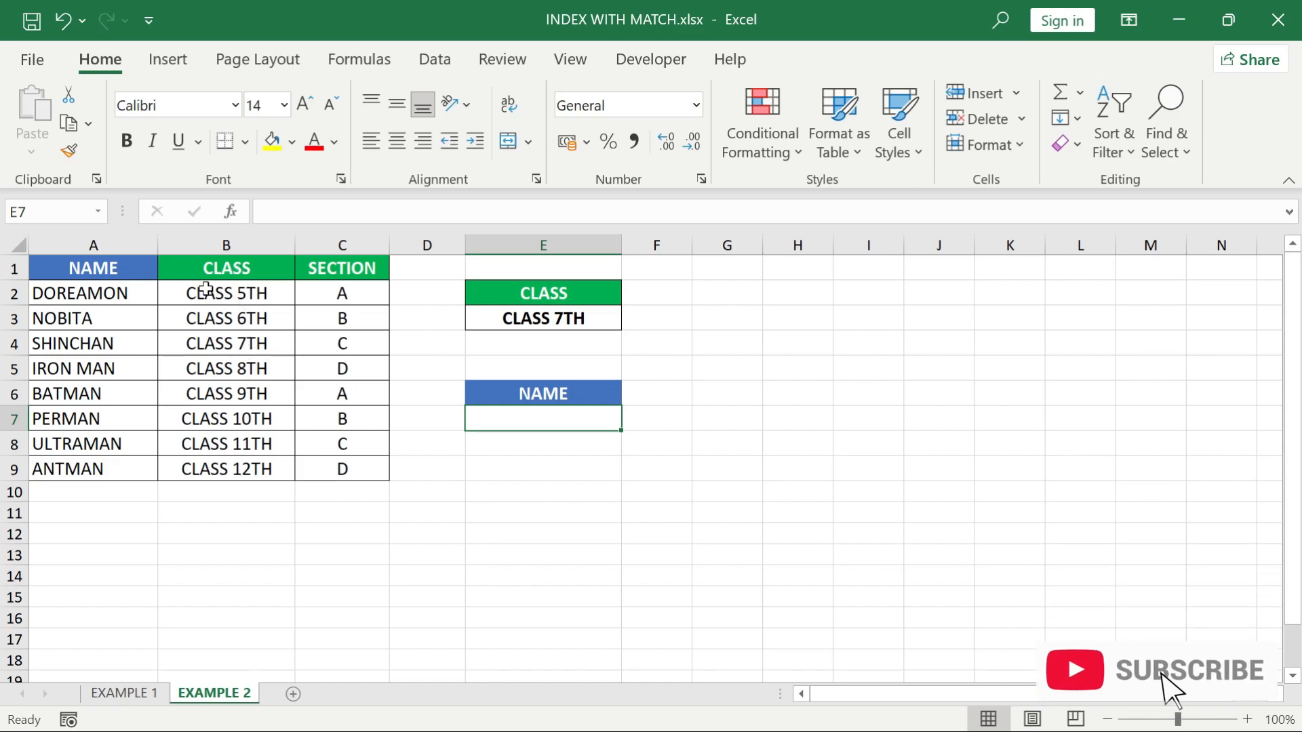
left_click(75, 270)
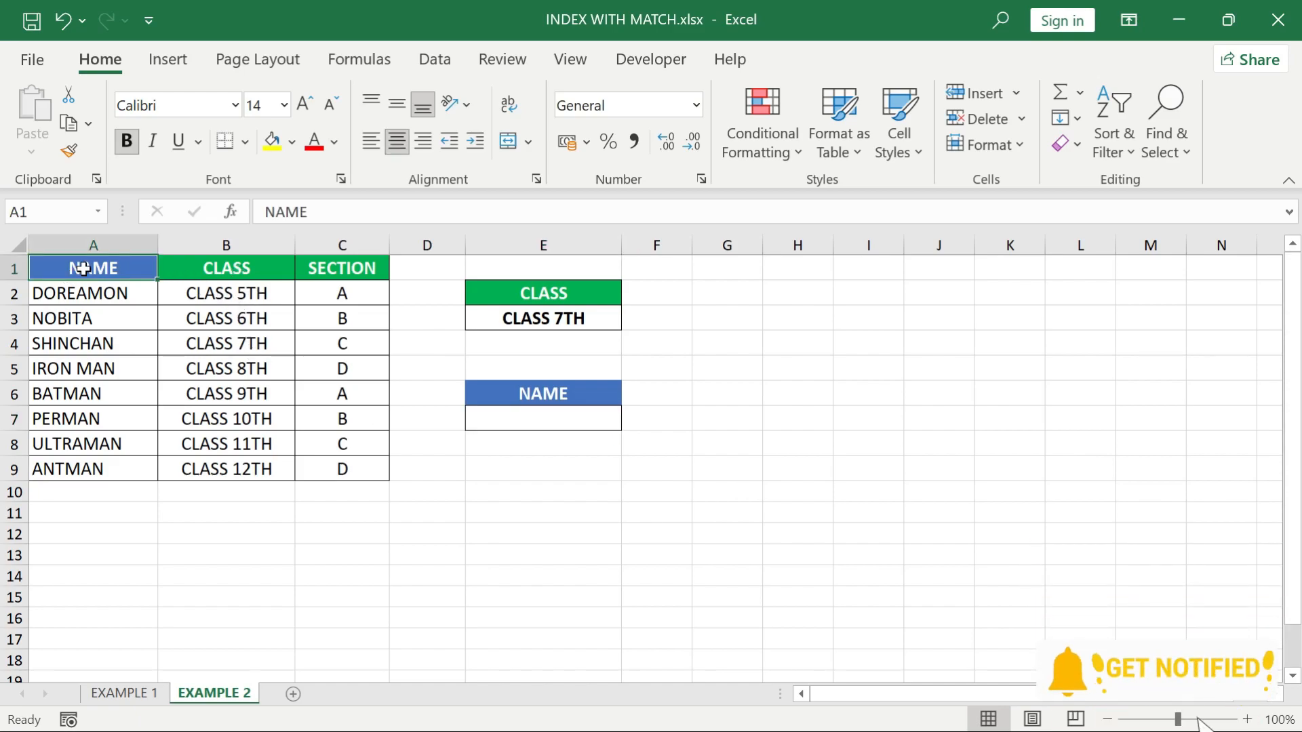
key("ctrl+space")
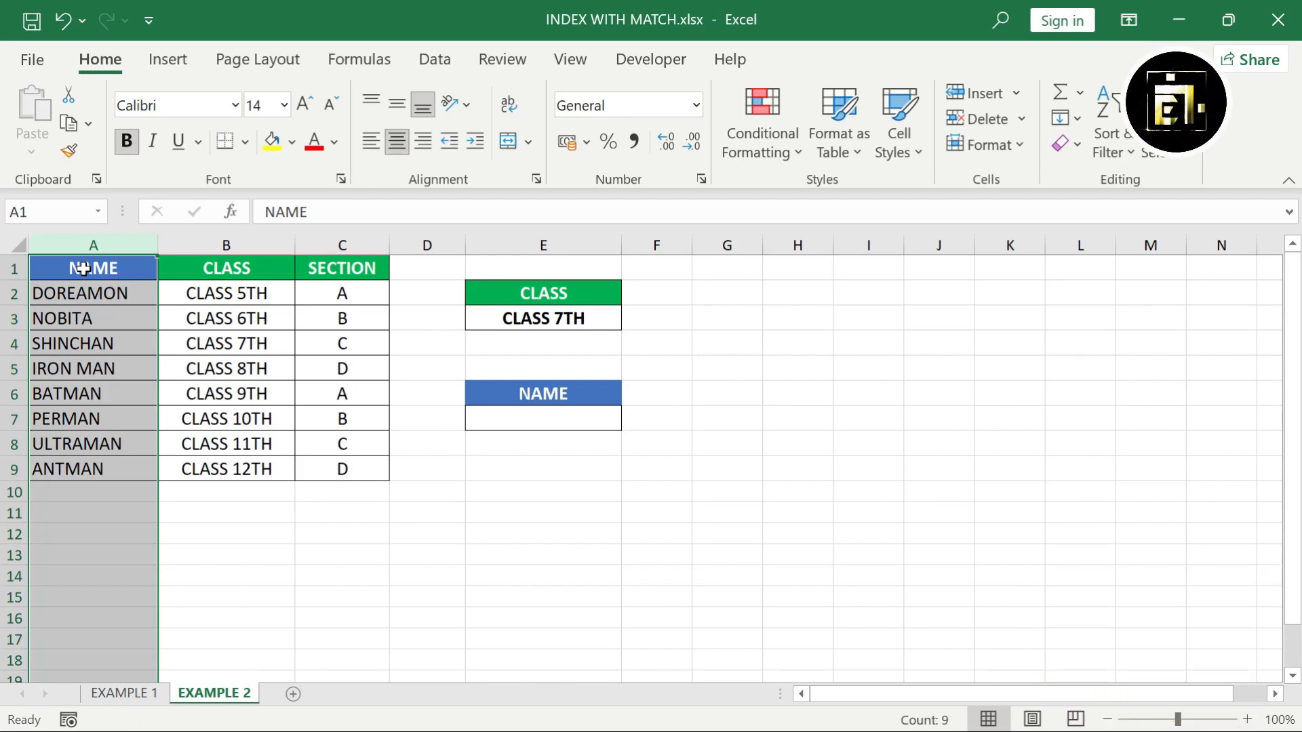
left_click(228, 266)
key("ctrl+space")
left_click(231, 265)
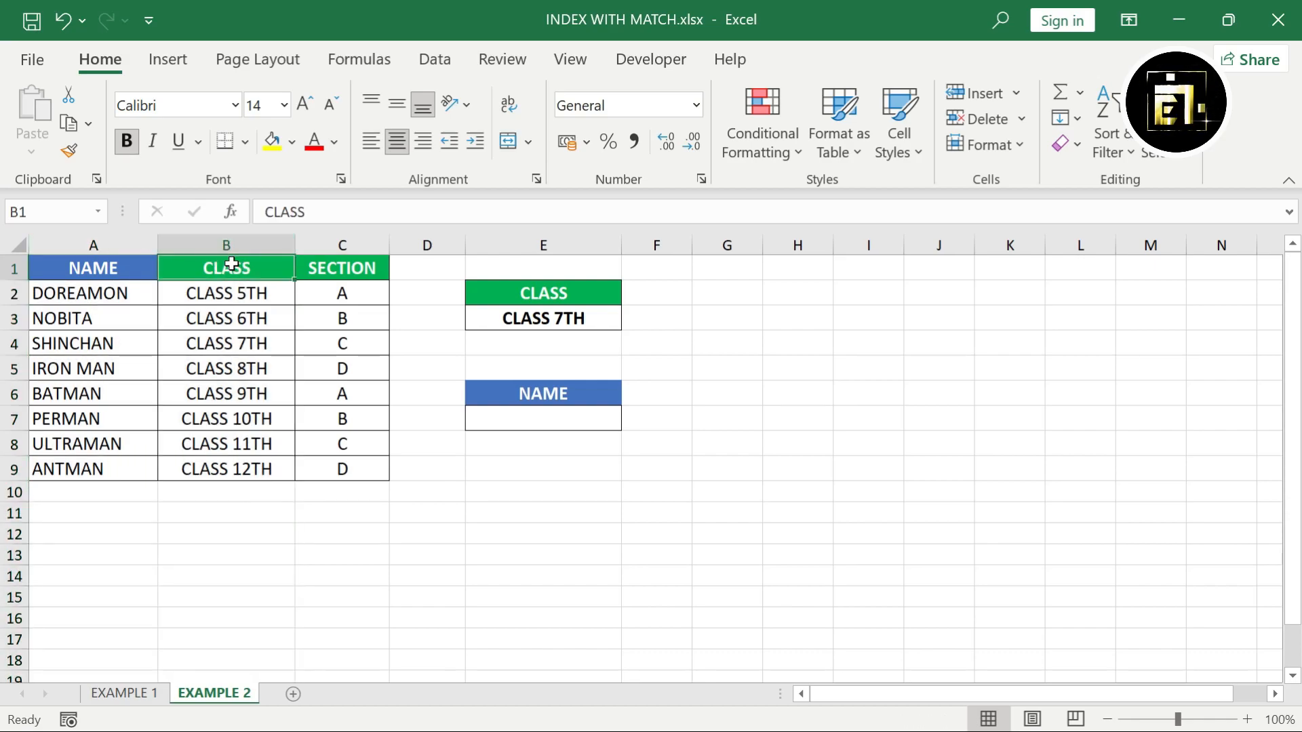
Step: Start an INDEX formula in cell E7 with the names in A2:A9 as its array
left_click(507, 423)
type("=INDEX(")
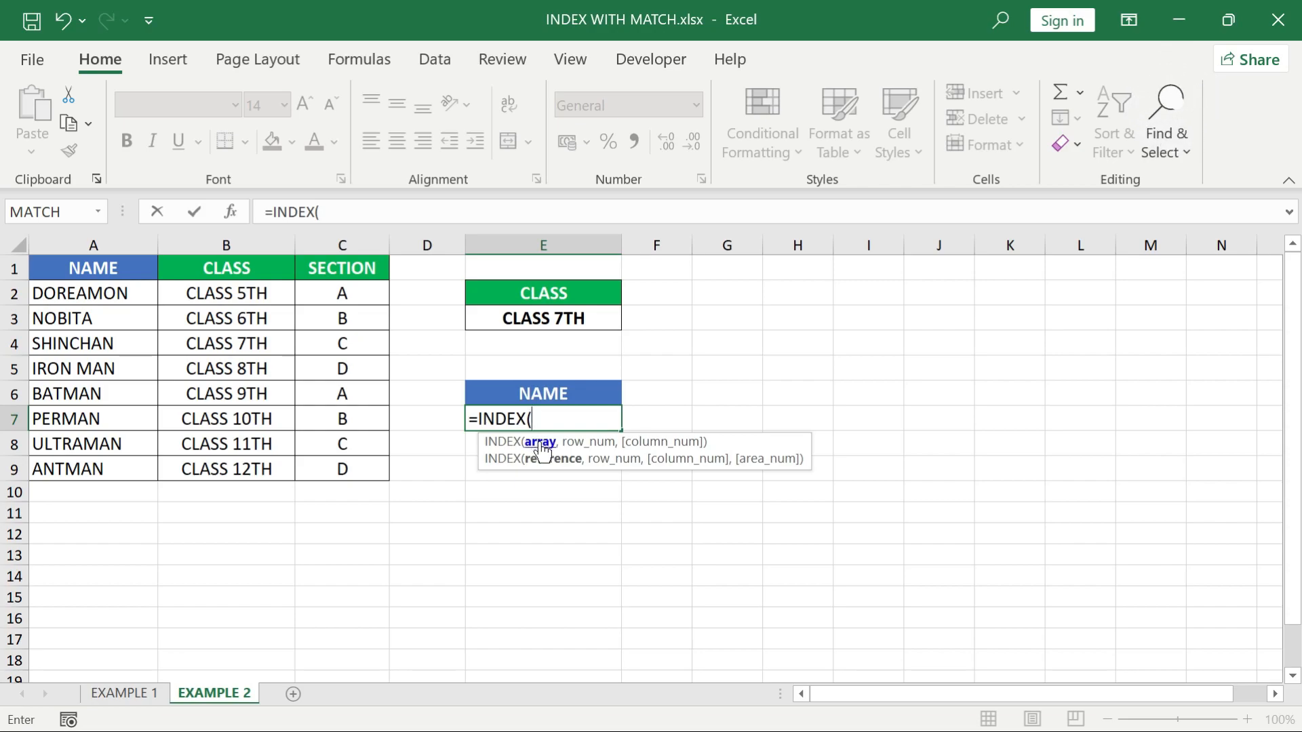
left_click(114, 289)
key("ctrl+shift+Down")
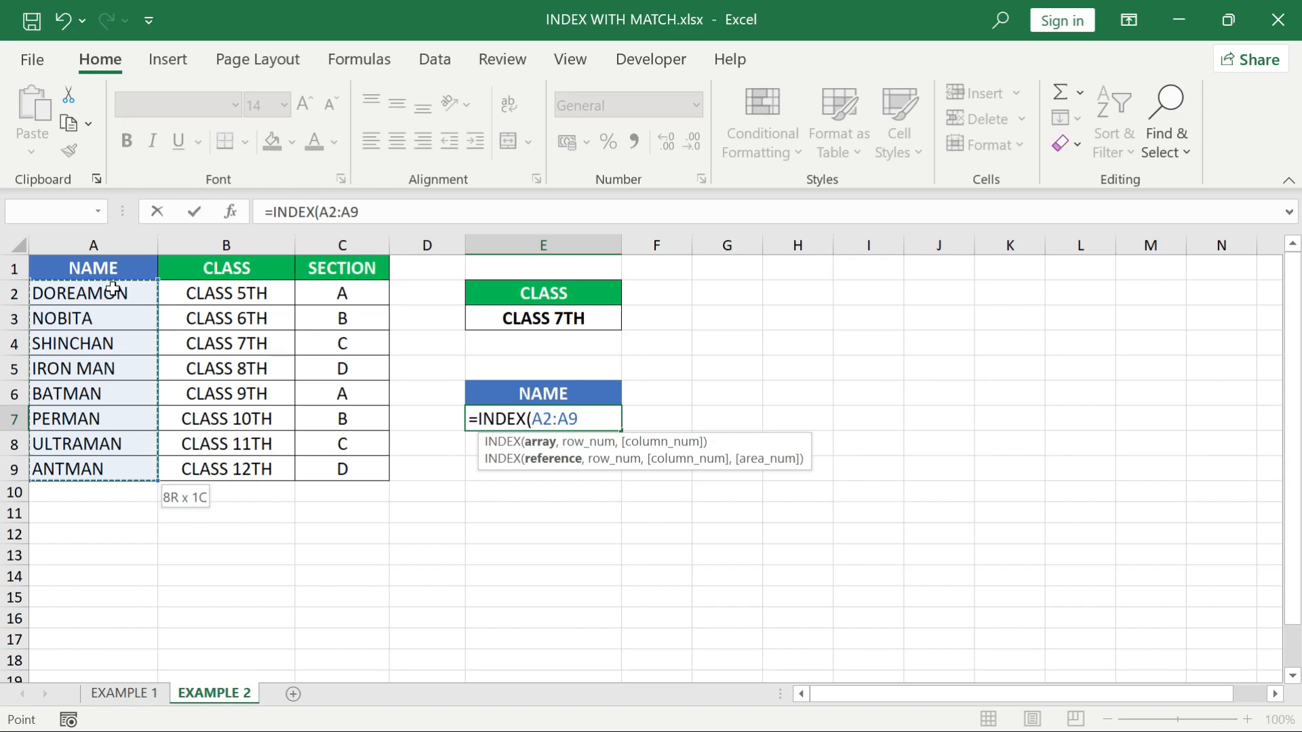
type(",")
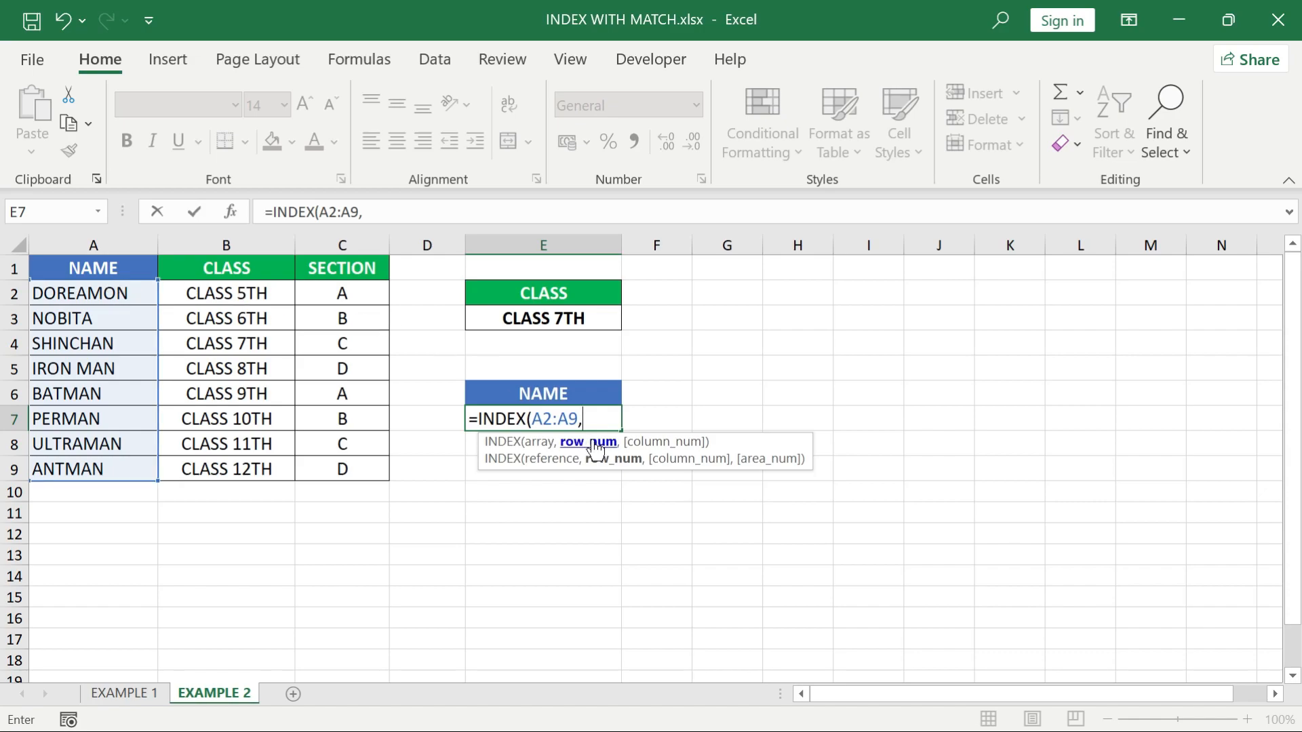
Step: Add MATCH(E3,B2:B9,0) as the row number argument to find the chosen class by exact match
type("MAT")
key("Tab")
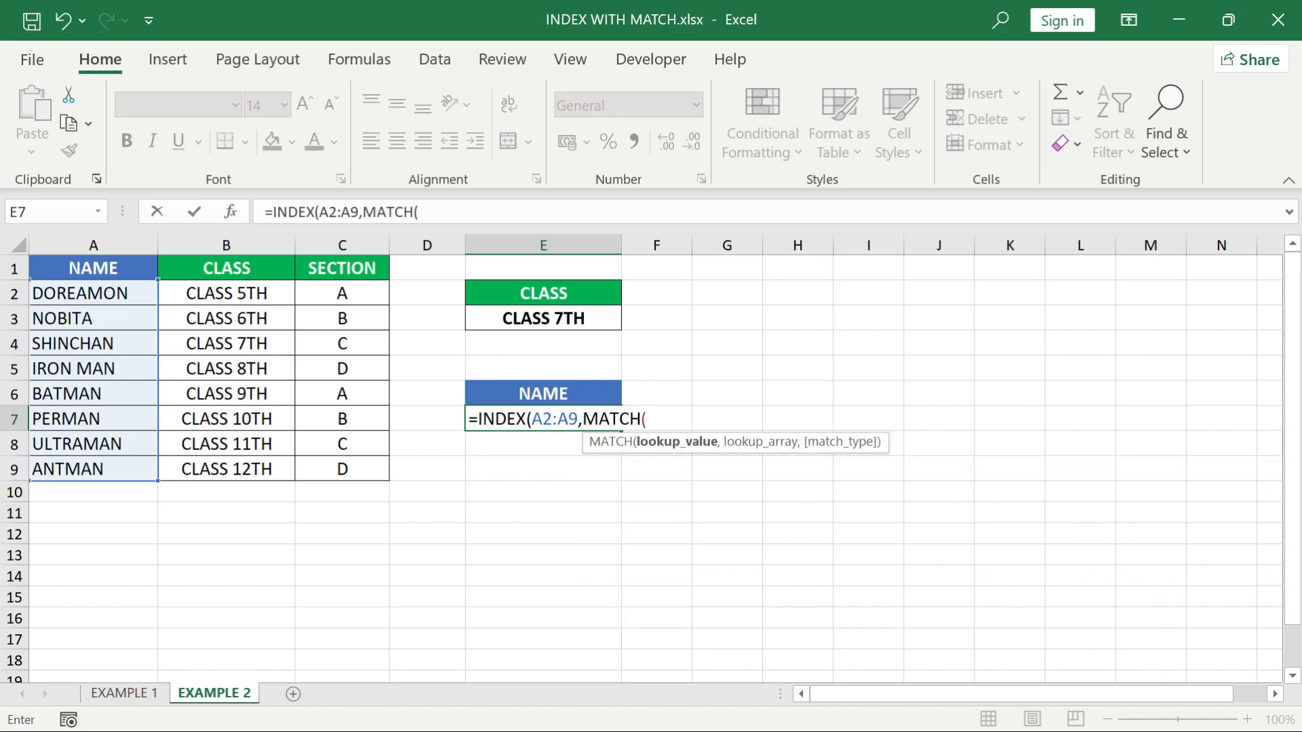
left_click(580, 316)
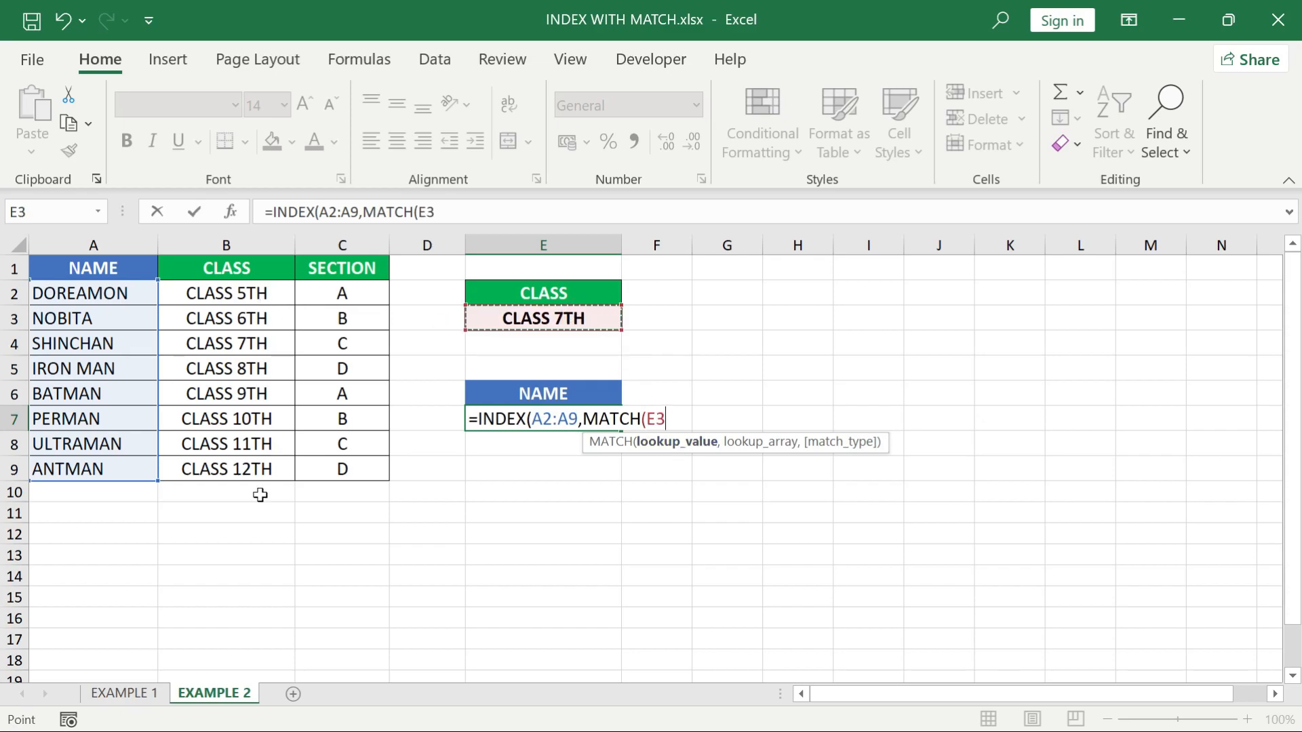
type(",")
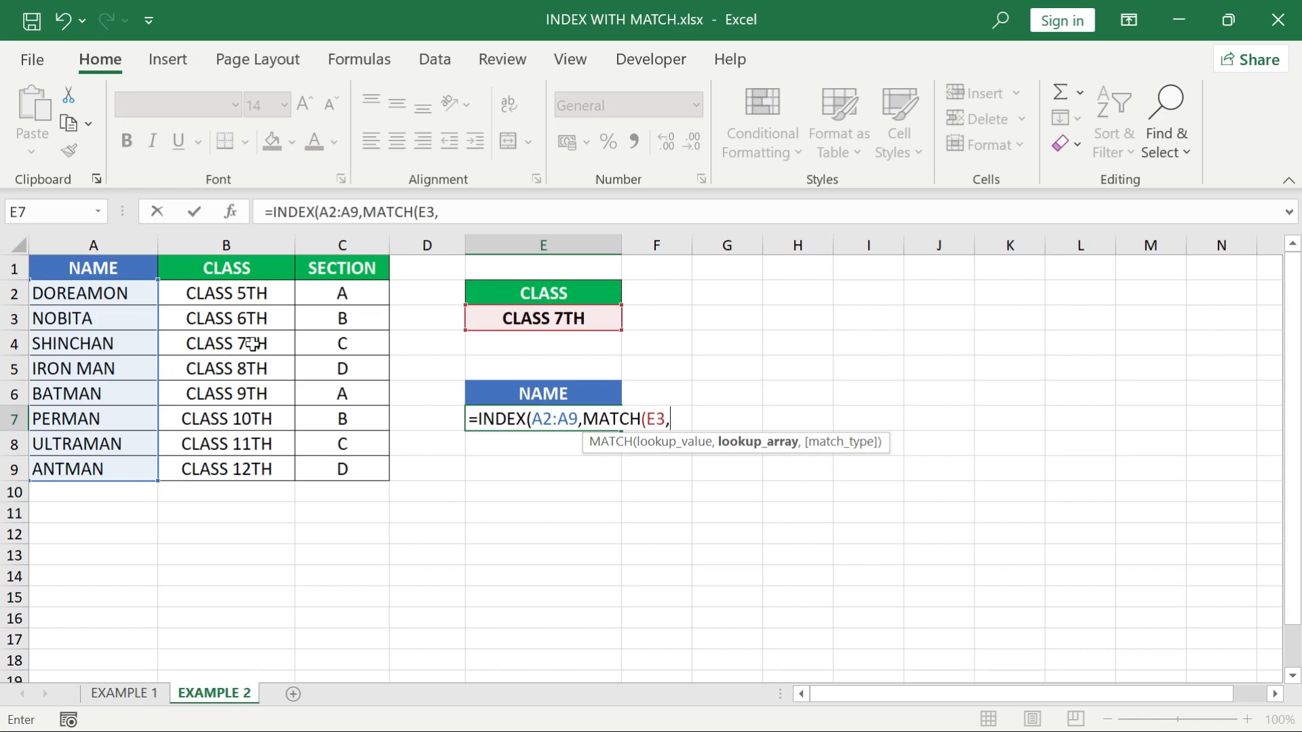
left_click(250, 293)
key("ctrl+shift+Down")
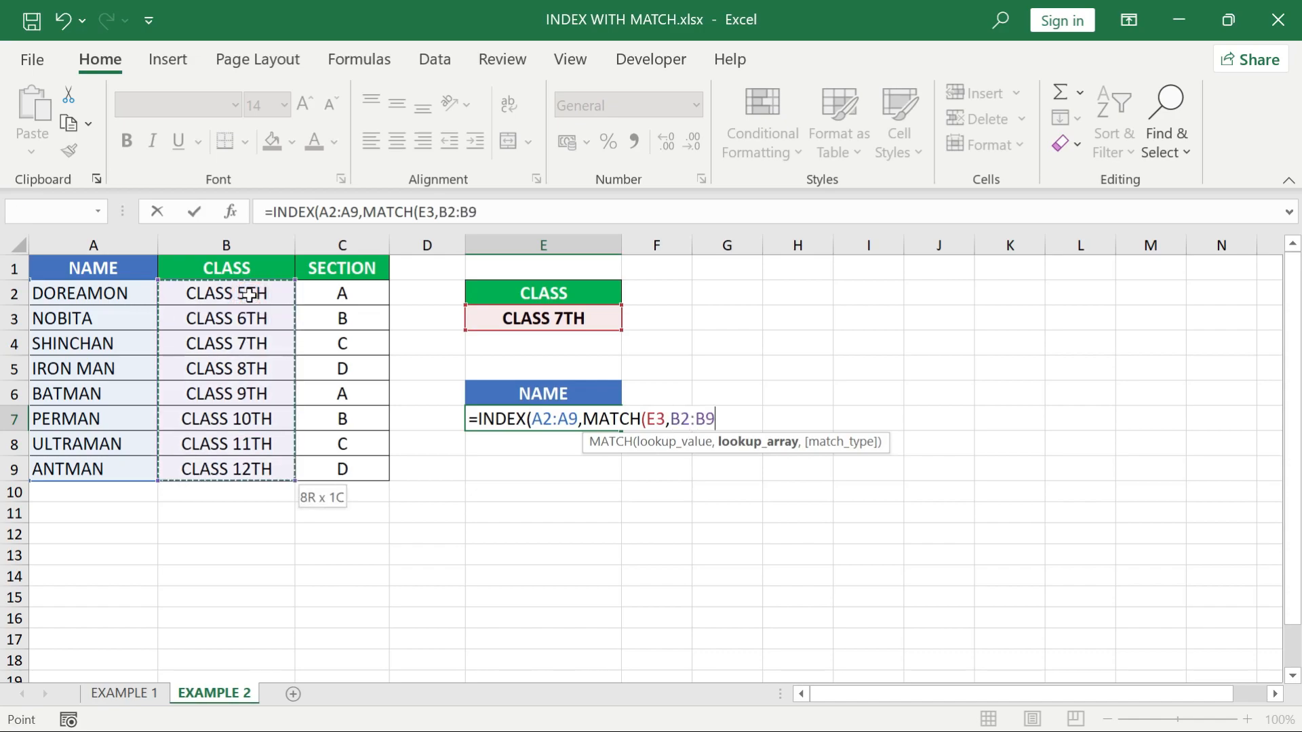
type(",0")
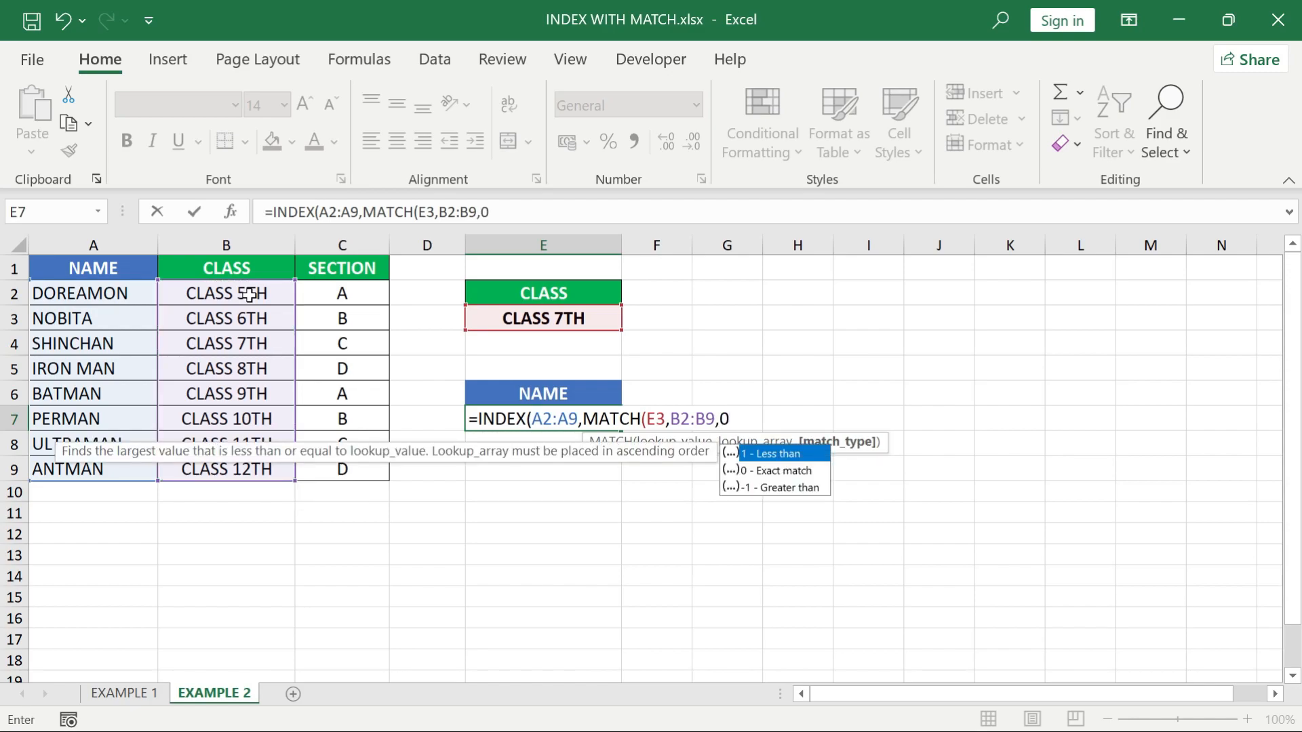
type(")")
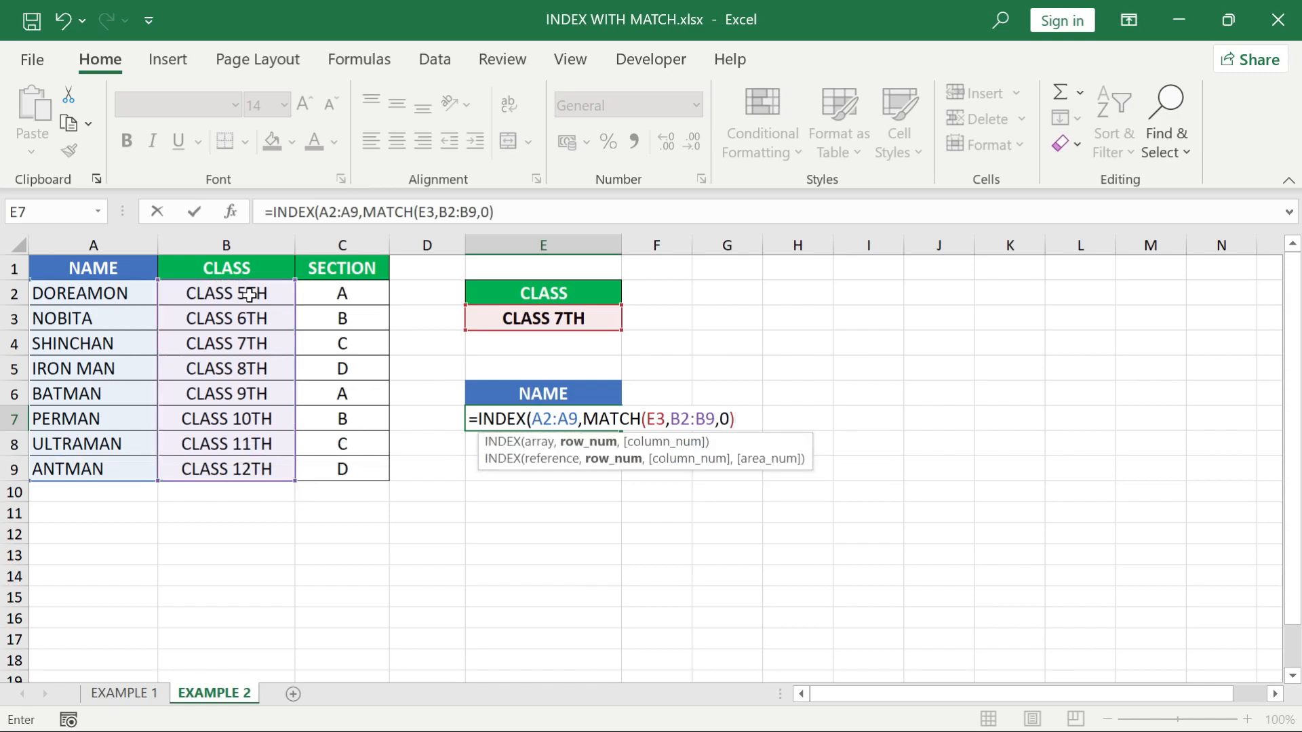
Step: Close the INDEX formula in E7 without a column number argument and commit it
type(",")
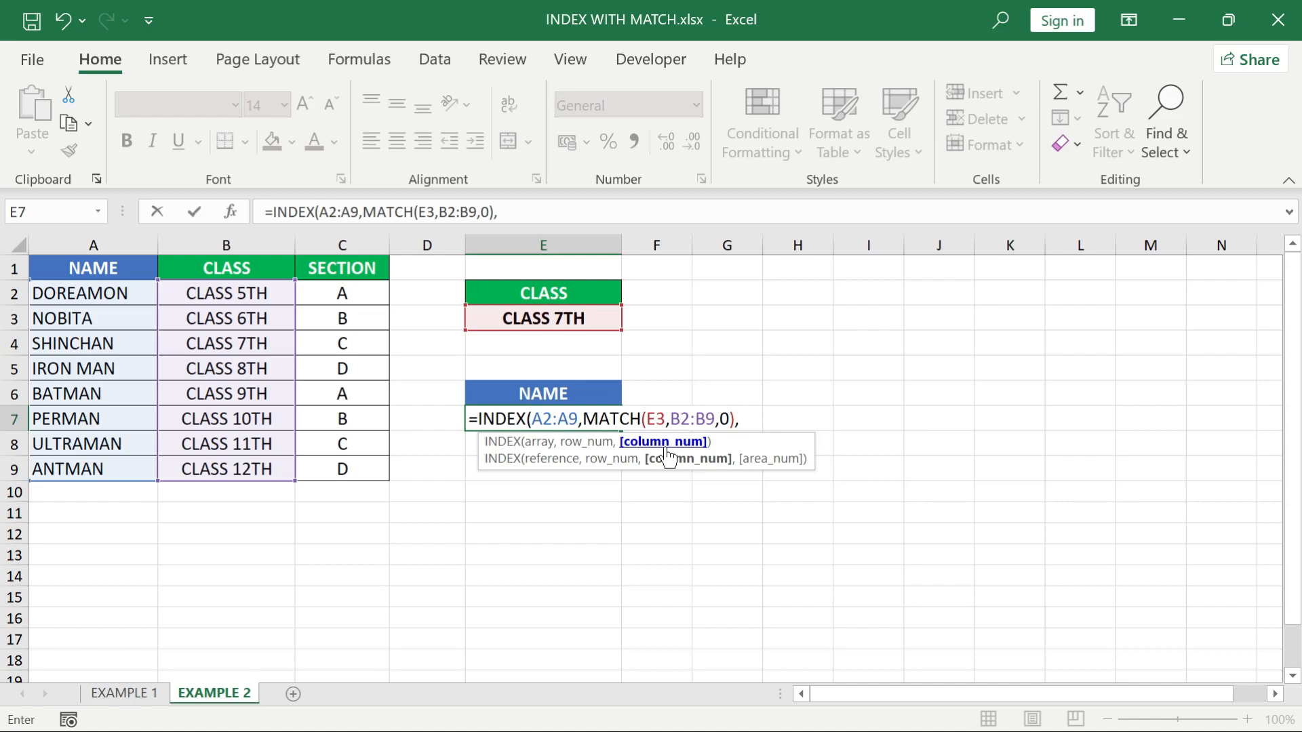
key("BackSpace")
type(")")
key("Return")
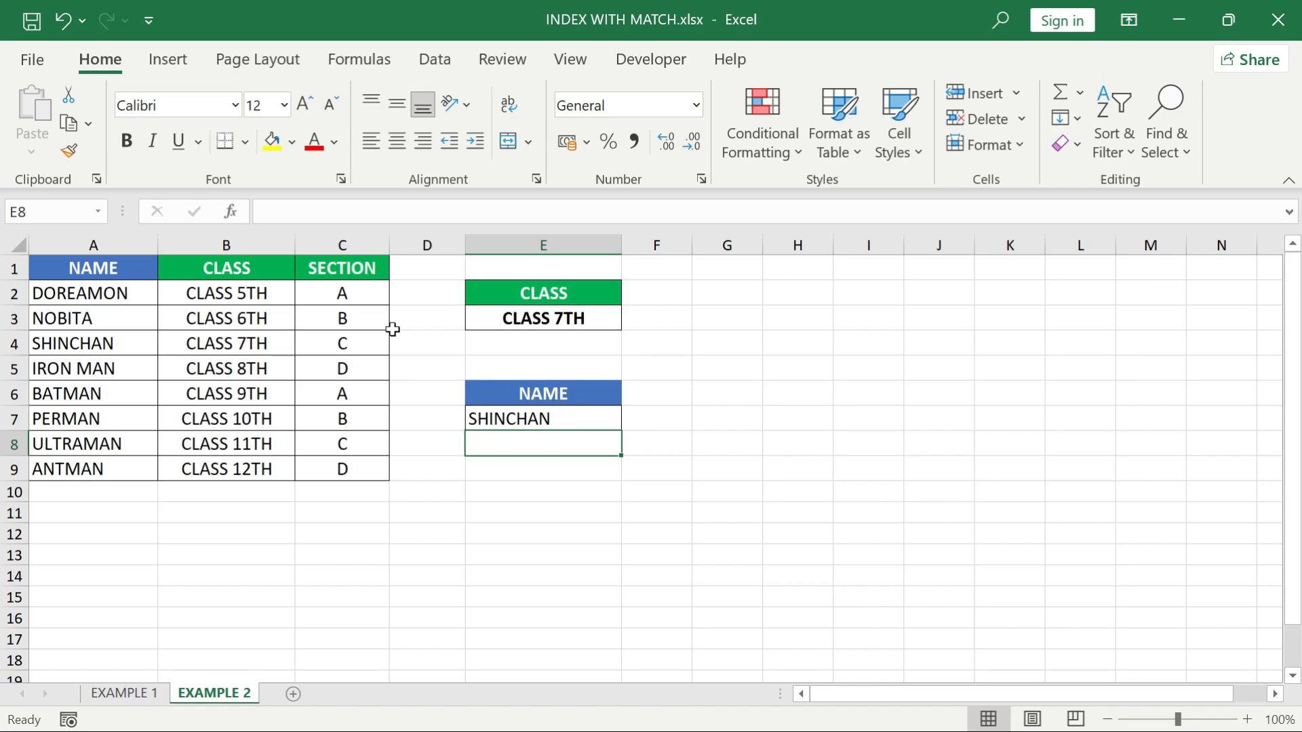
Step: Choose CLASS 5TH as the class in cell E3 to test the name lookup
left_click(508, 317)
key("alt+Down")
key("Up")
key("Up")
key("Return")
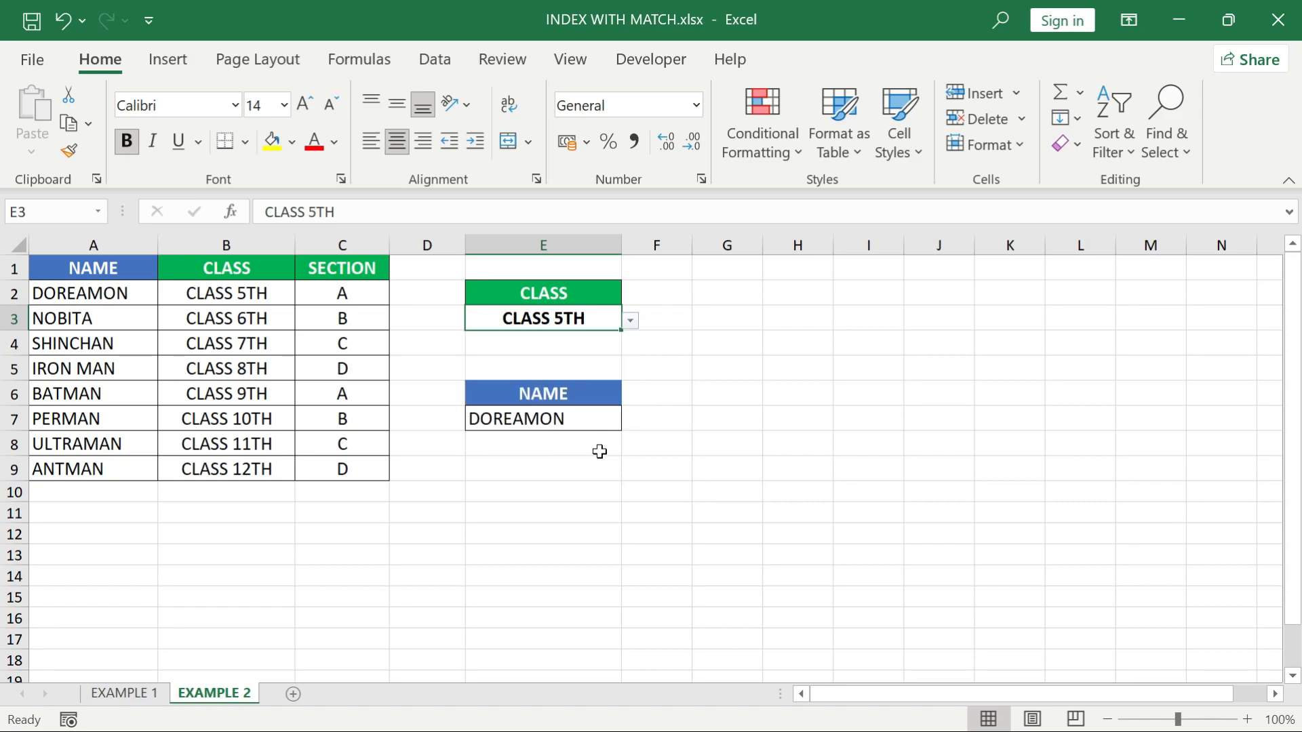